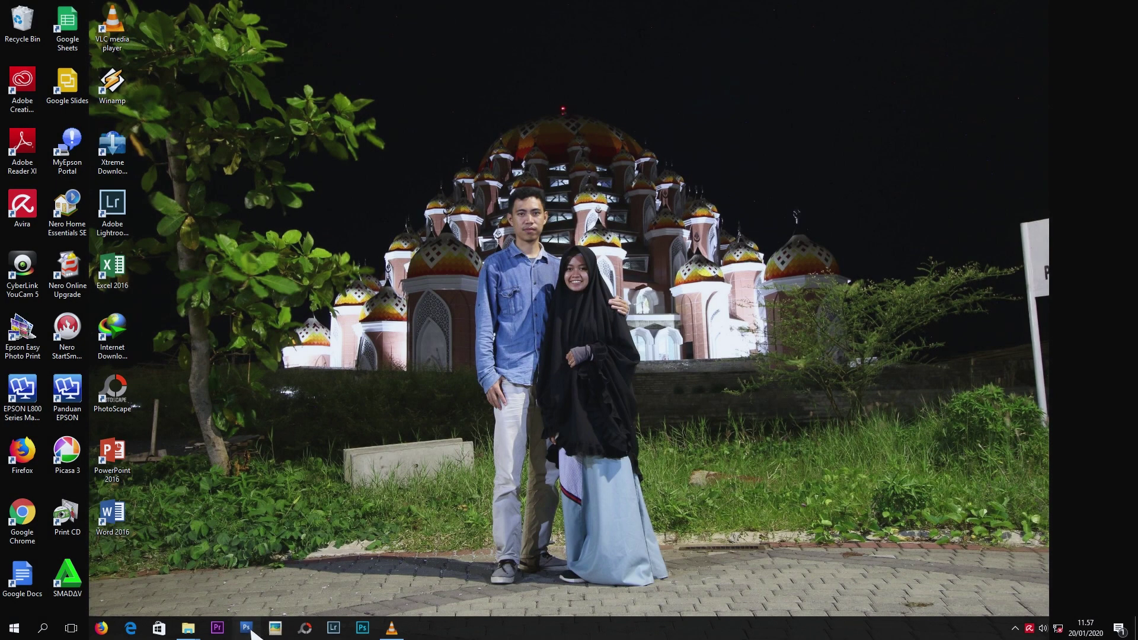
- Launch Photoshop CS3 Extended from the taskbar
click(248, 628)
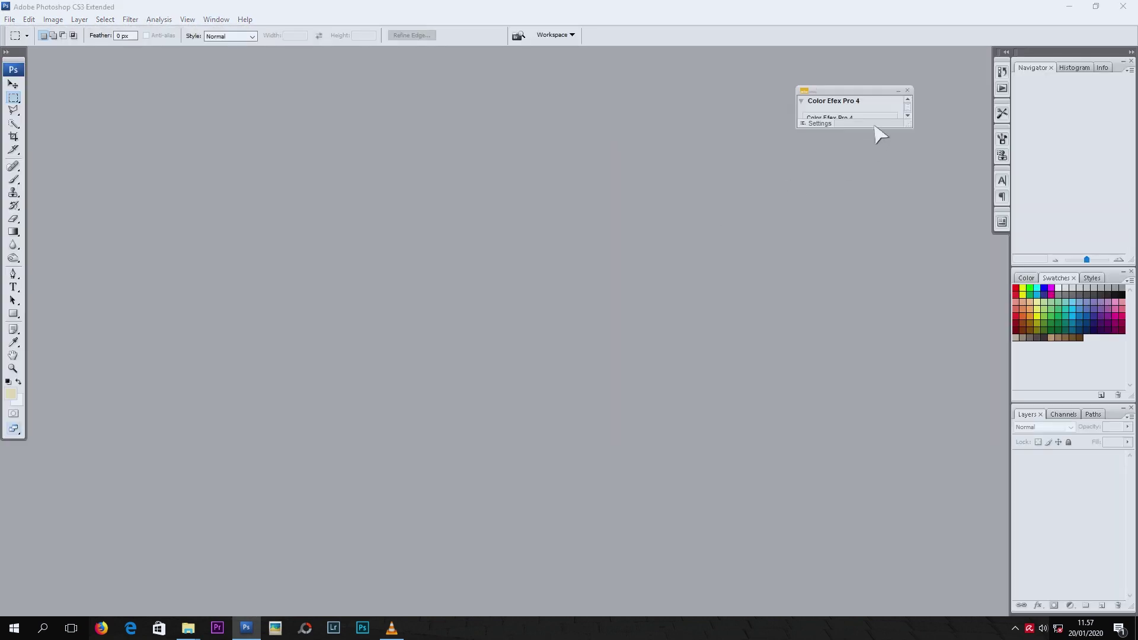
- Close the Color Efex Pro 4 panel and drag IMG_9322 from the Originals folder into Photoshop
click(907, 91)
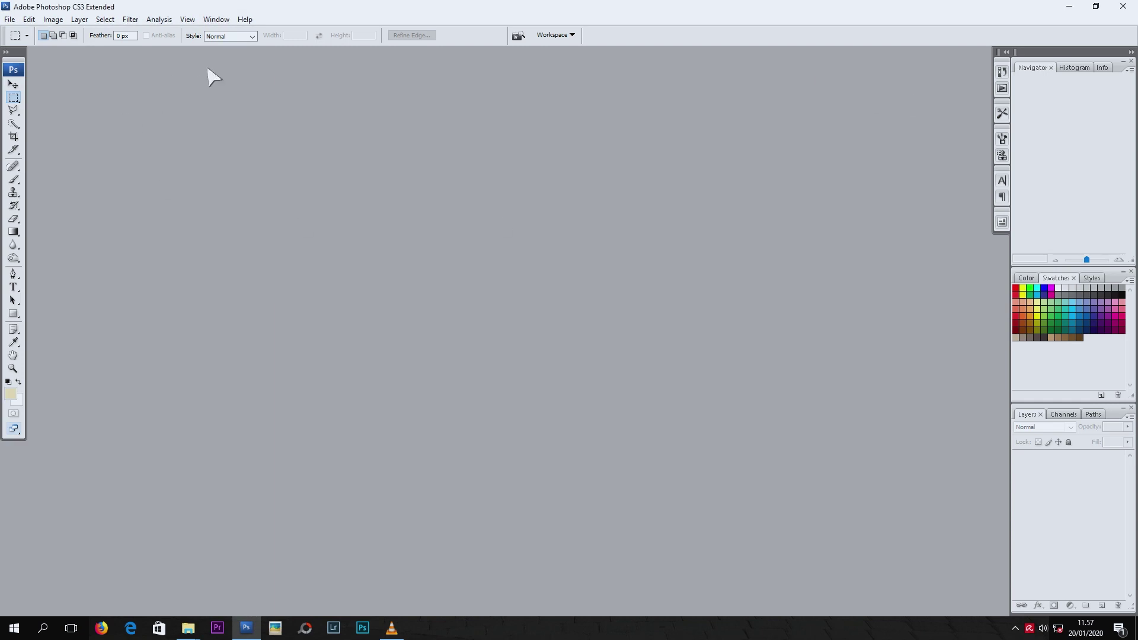
click(188, 629)
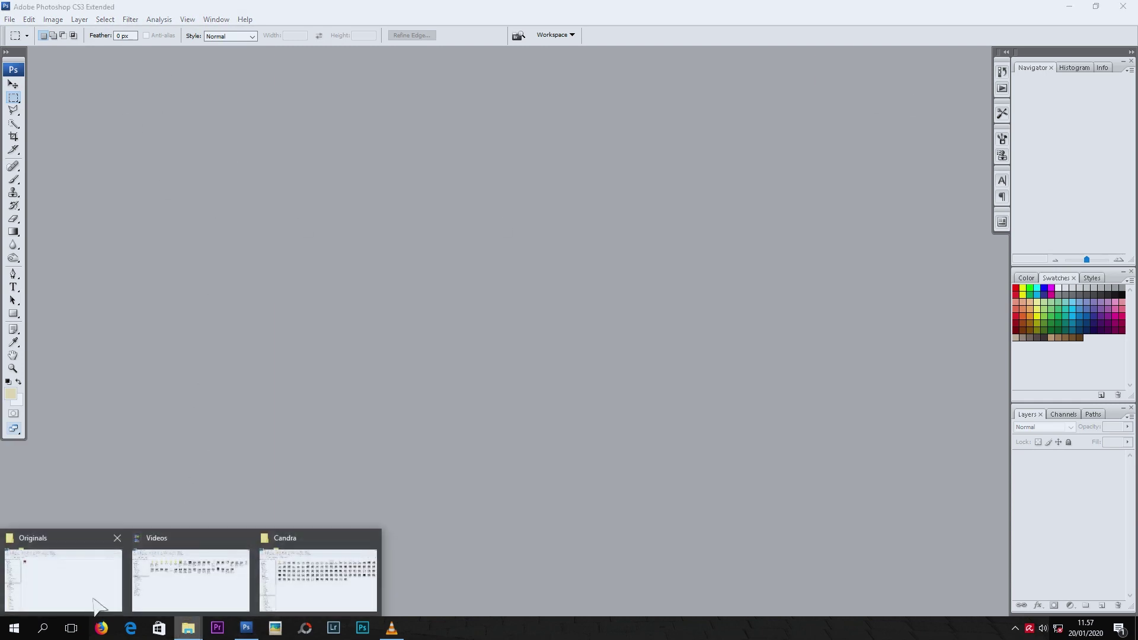
click(62, 578)
mouse_move(197, 140)
mouse_down()
mouse_move(373, 577)
mouse_move(259, 632)
mouse_move(329, 500)
mouse_up()
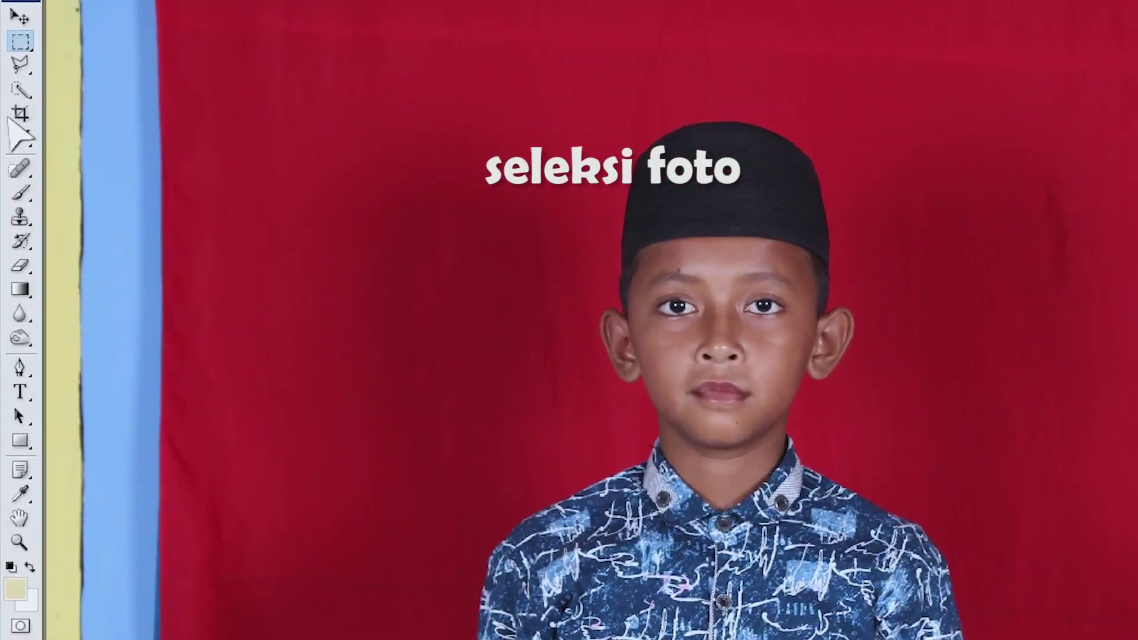
- Quick-select the boy's shirt, face and cap, then copy him onto Layer 1 with Ctrl+J
click(23, 91)
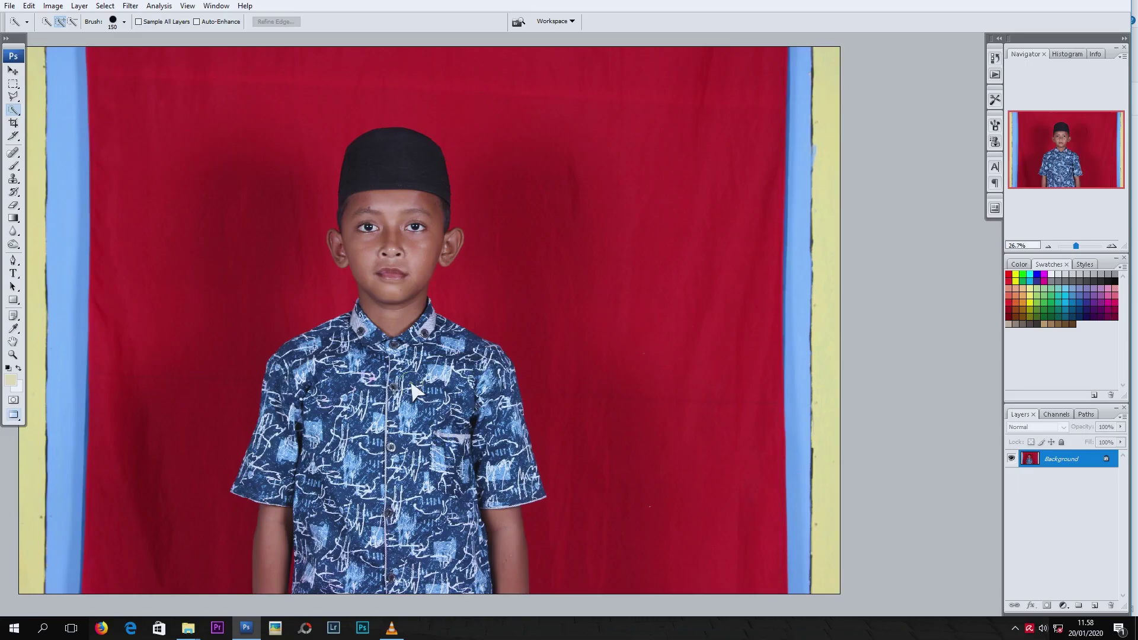
key(bracketright)
key(bracketright)
mouse_move(413, 391)
mouse_down()
mouse_move(397, 521)
mouse_move(308, 557)
mouse_move(437, 359)
mouse_move(391, 379)
mouse_up()
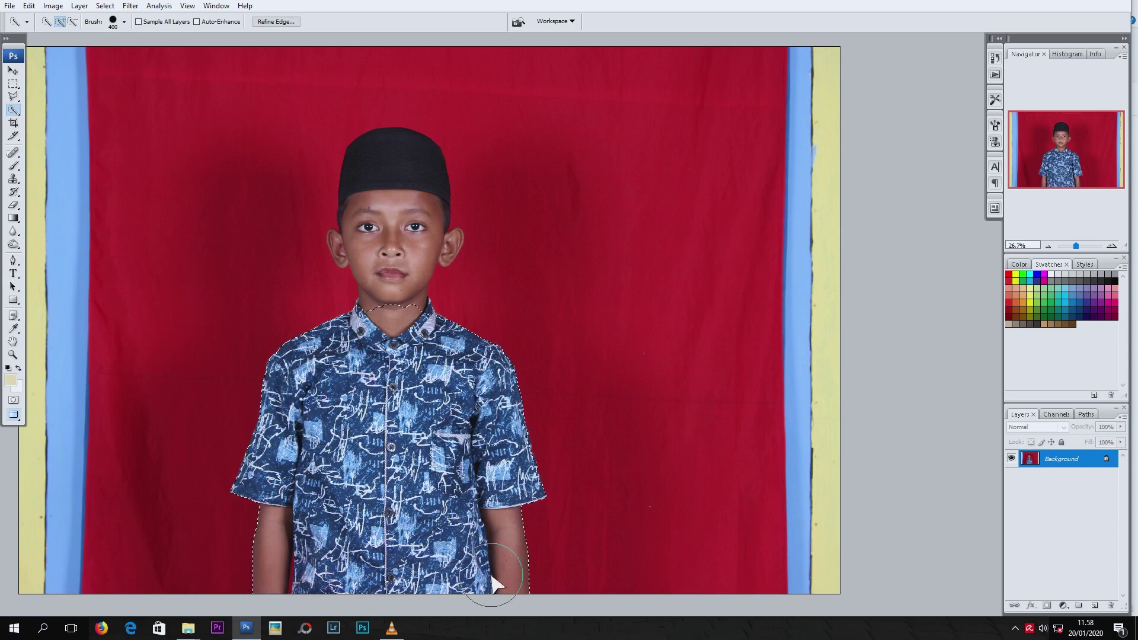
scroll(258, 477, up, 3)
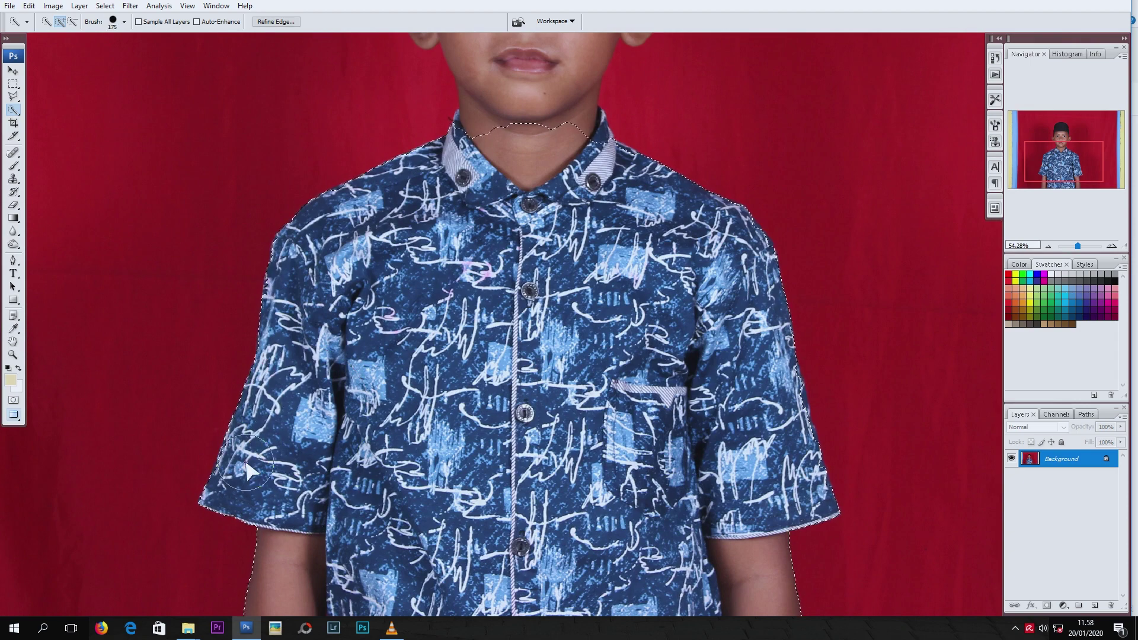
scroll(240, 477, down, 2)
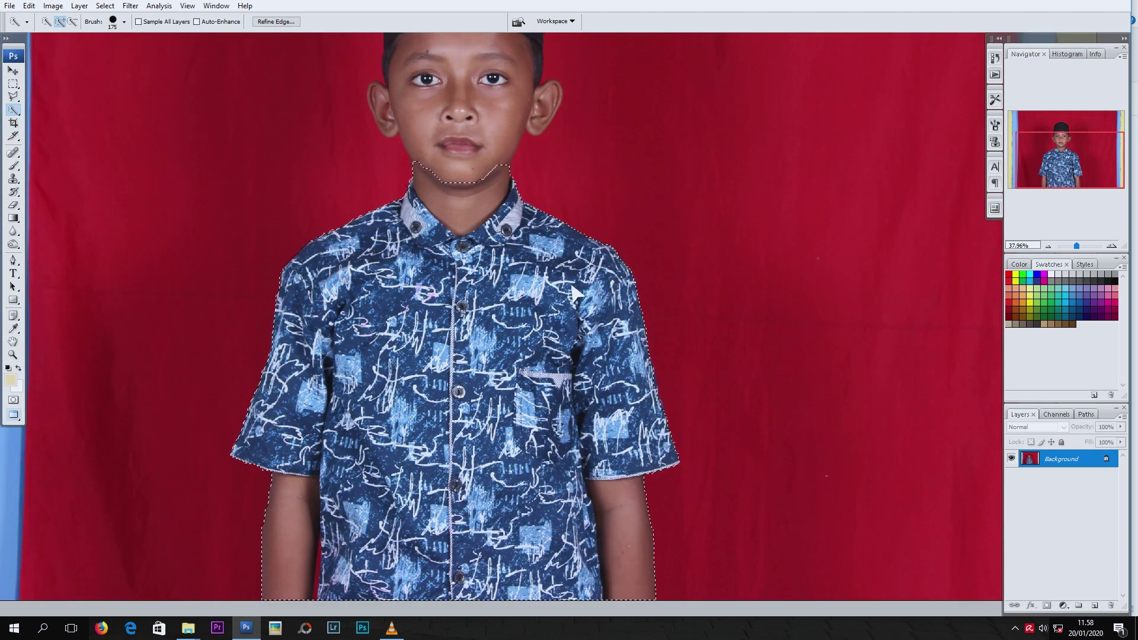
scroll(484, 125, up, 3)
drag(501, 279, 509, 261)
key(bracketleft)
scroll(513, 259, up, 1)
scroll(474, 276, down, 3)
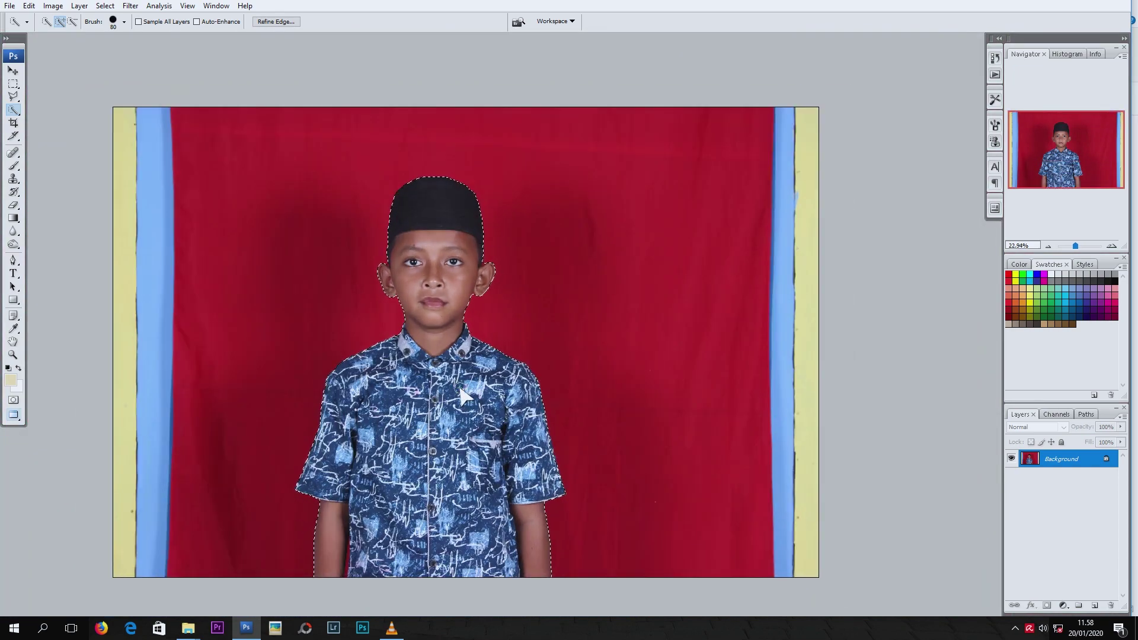
key(ctrl+j)
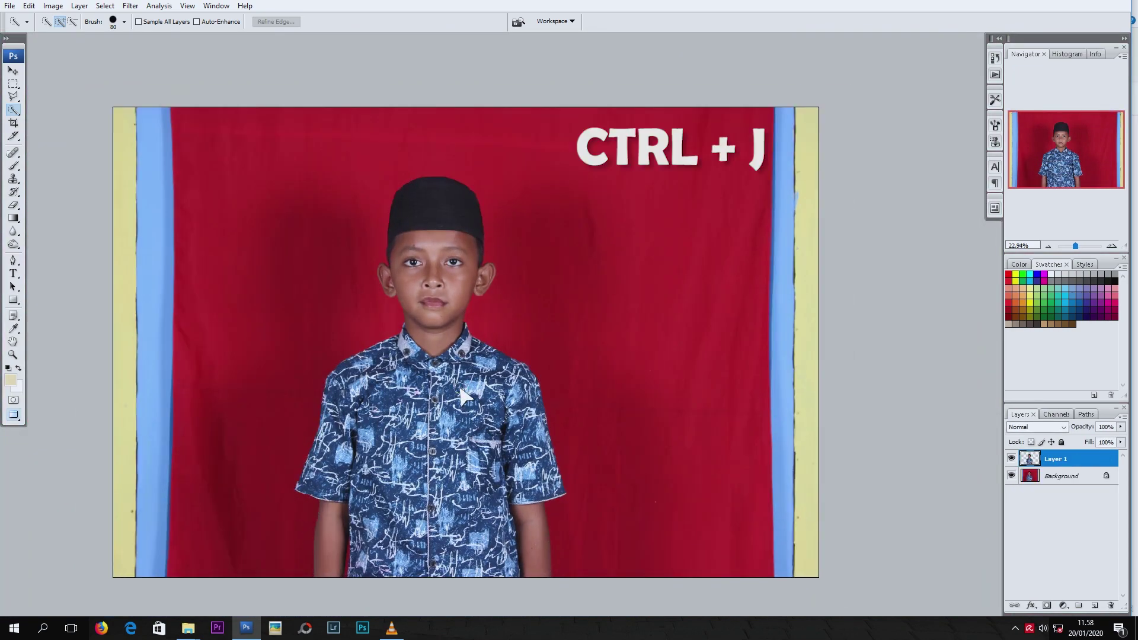
- Toggle the Background layer's visibility to compare the cut-out, leaving Background hidden
click(1014, 477)
click(1014, 478)
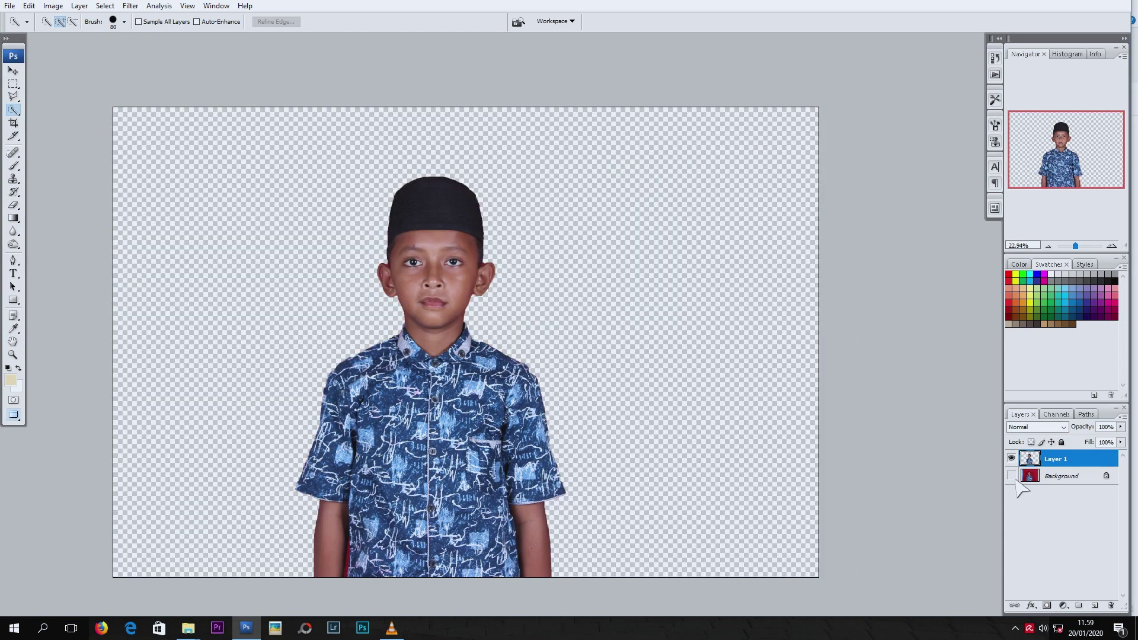
click(1014, 478)
click(1016, 480)
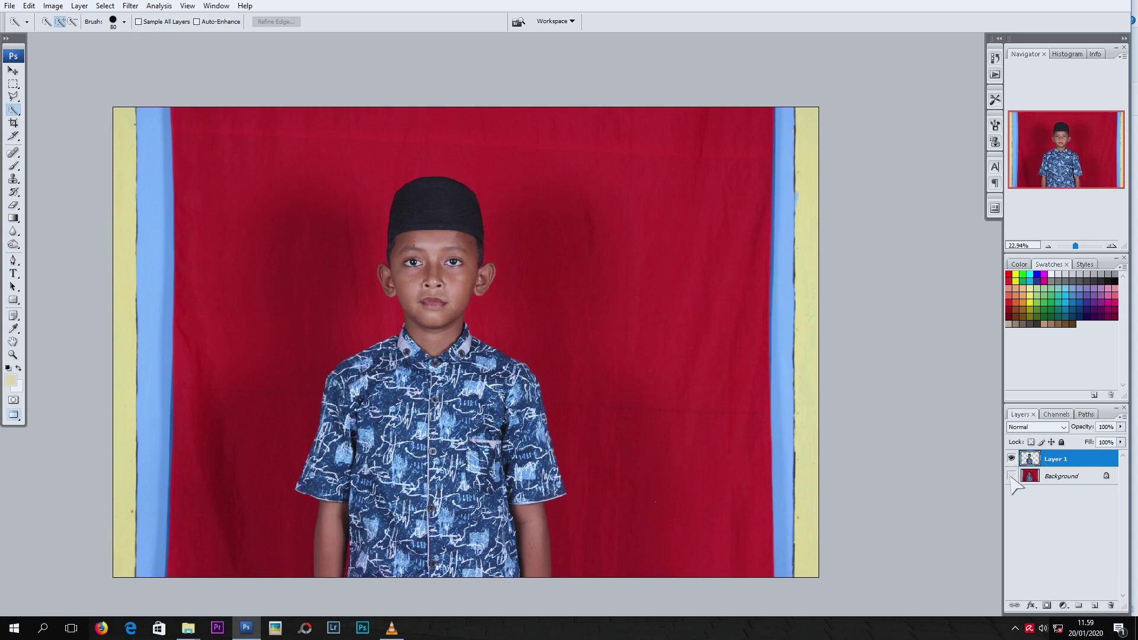
click(1011, 478)
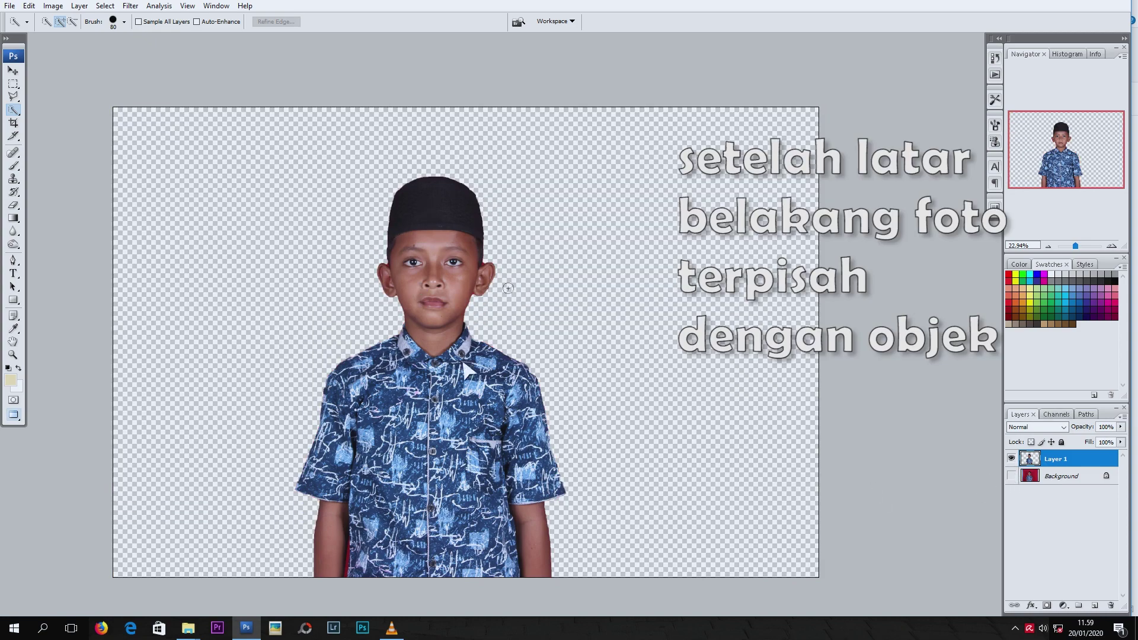
scroll(415, 332, up, 1)
scroll(439, 296, up, 1)
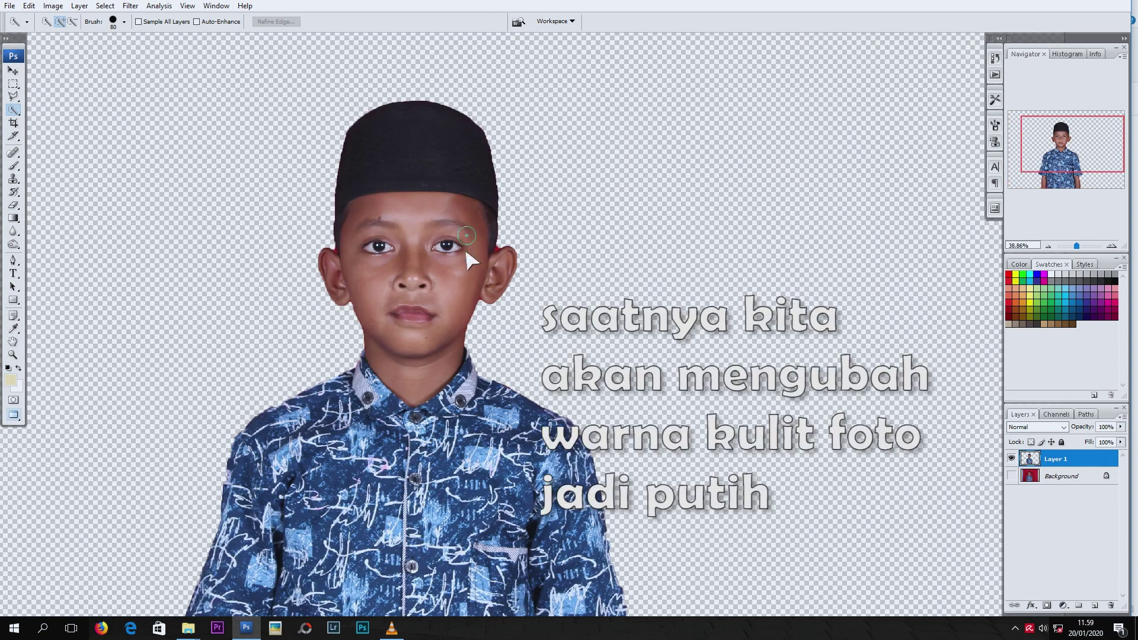
scroll(458, 277, down, 1)
scroll(458, 277, down, 1)
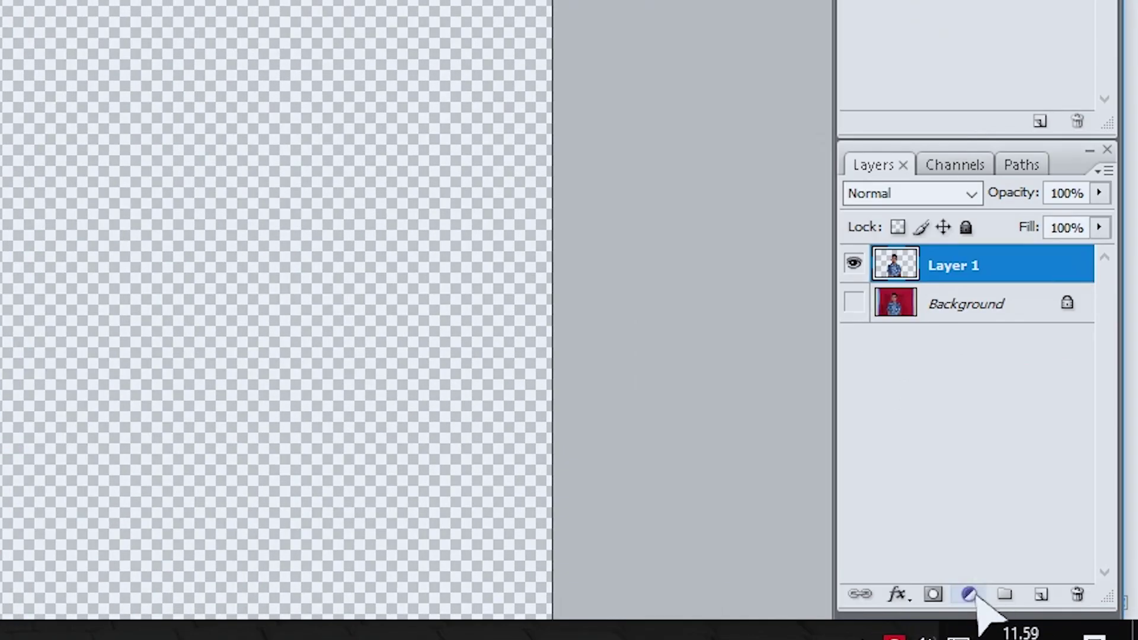
- Add a Selective Color layer with Reds Cyan +10, Magenta -14, Black -84, and compare it on/off
click(970, 594)
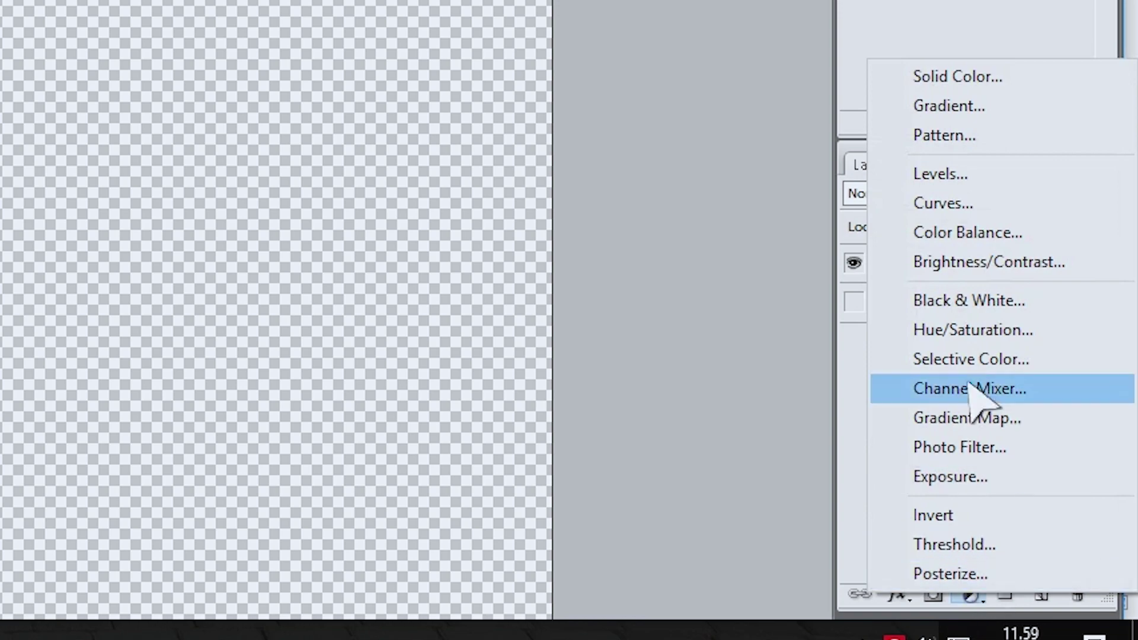
click(969, 360)
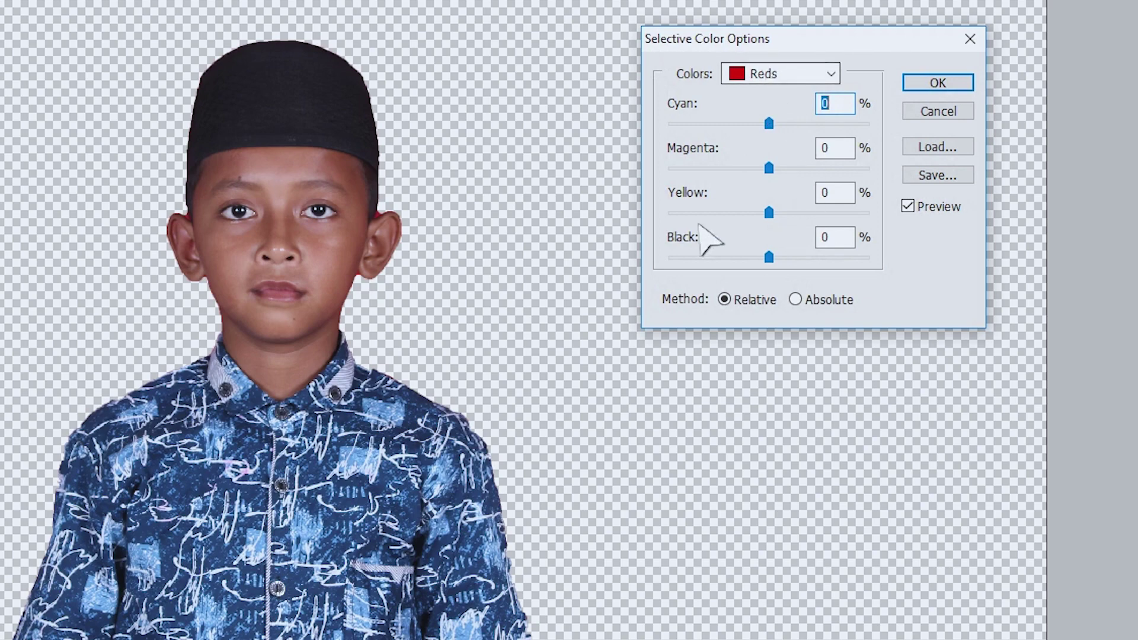
mouse_move(769, 256)
mouse_down()
mouse_move(575, 271)
mouse_move(666, 292)
mouse_move(818, 299)
mouse_move(692, 294)
mouse_move(584, 236)
mouse_move(564, 310)
mouse_move(787, 297)
mouse_move(669, 294)
mouse_move(757, 285)
mouse_move(610, 300)
mouse_up()
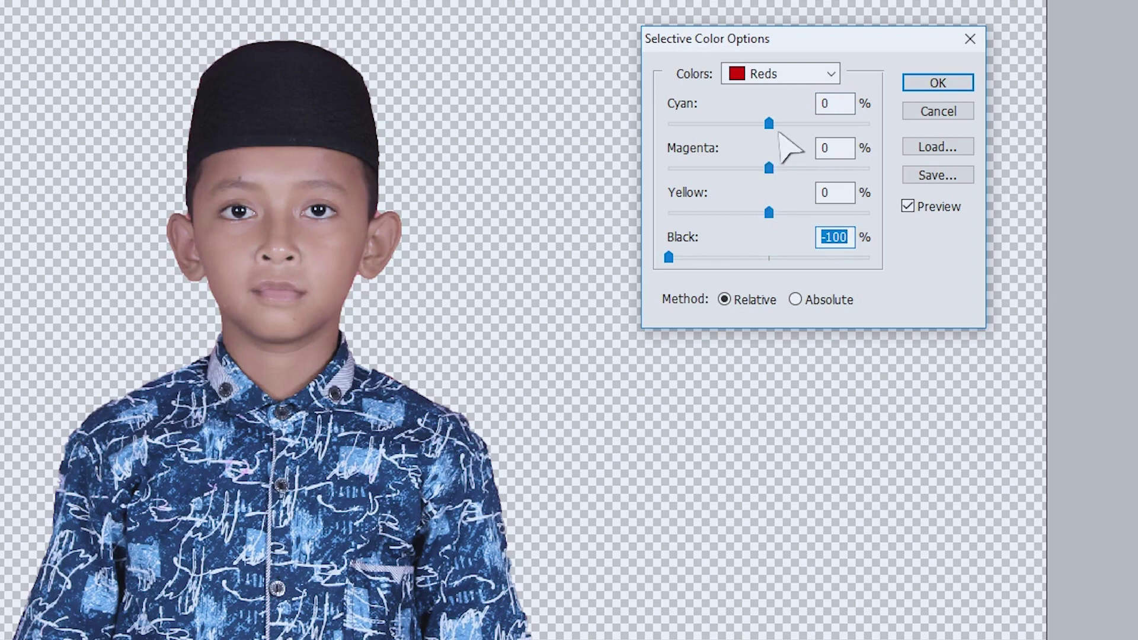
mouse_move(768, 121)
mouse_down()
mouse_move(723, 143)
mouse_move(755, 148)
mouse_move(669, 136)
mouse_move(863, 148)
mouse_move(666, 148)
mouse_move(760, 131)
mouse_move(762, 147)
mouse_move(694, 176)
mouse_move(808, 173)
mouse_move(716, 183)
mouse_move(760, 180)
mouse_up()
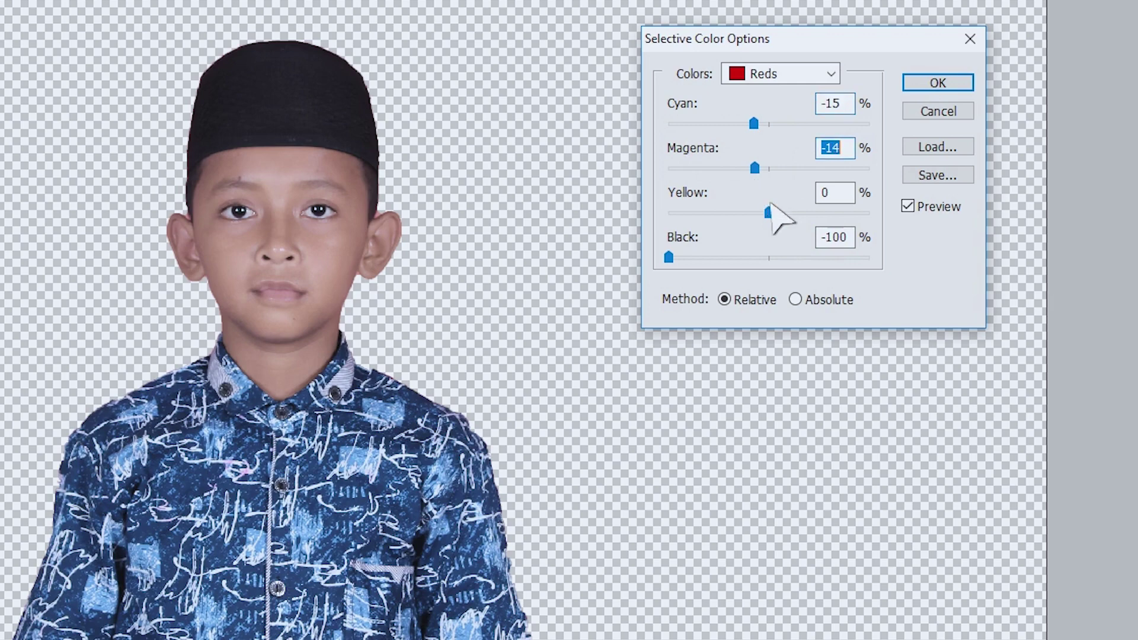
key(Tab)
drag(670, 259, 691, 265)
mouse_move(753, 124)
mouse_down()
mouse_move(729, 125)
mouse_move(845, 124)
mouse_move(745, 125)
mouse_move(901, 144)
mouse_move(780, 136)
mouse_up()
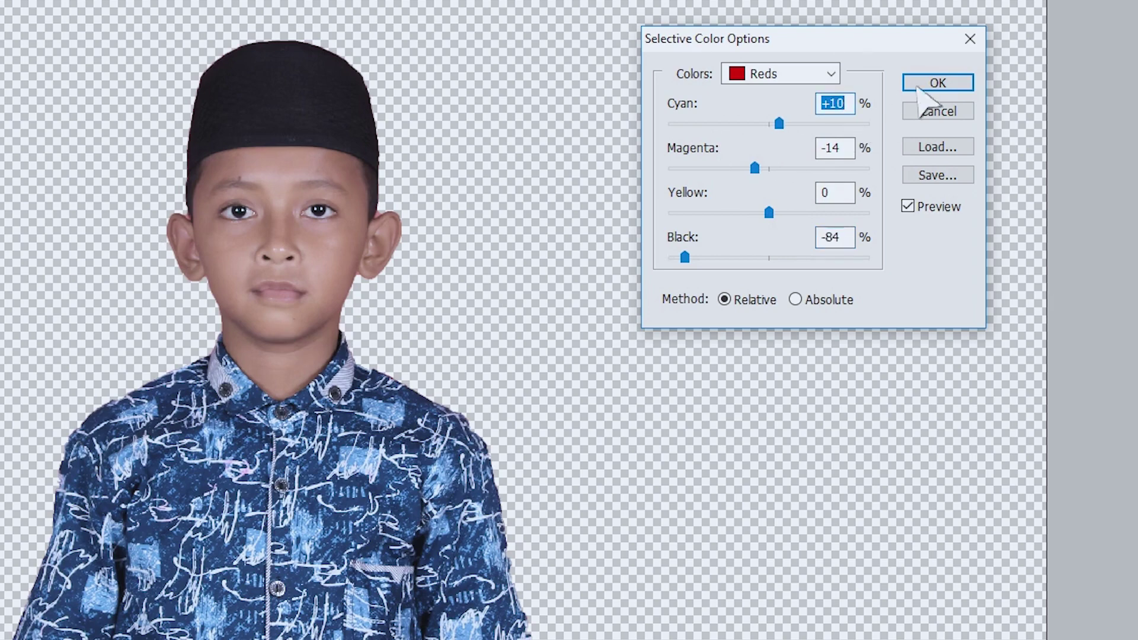
click(938, 83)
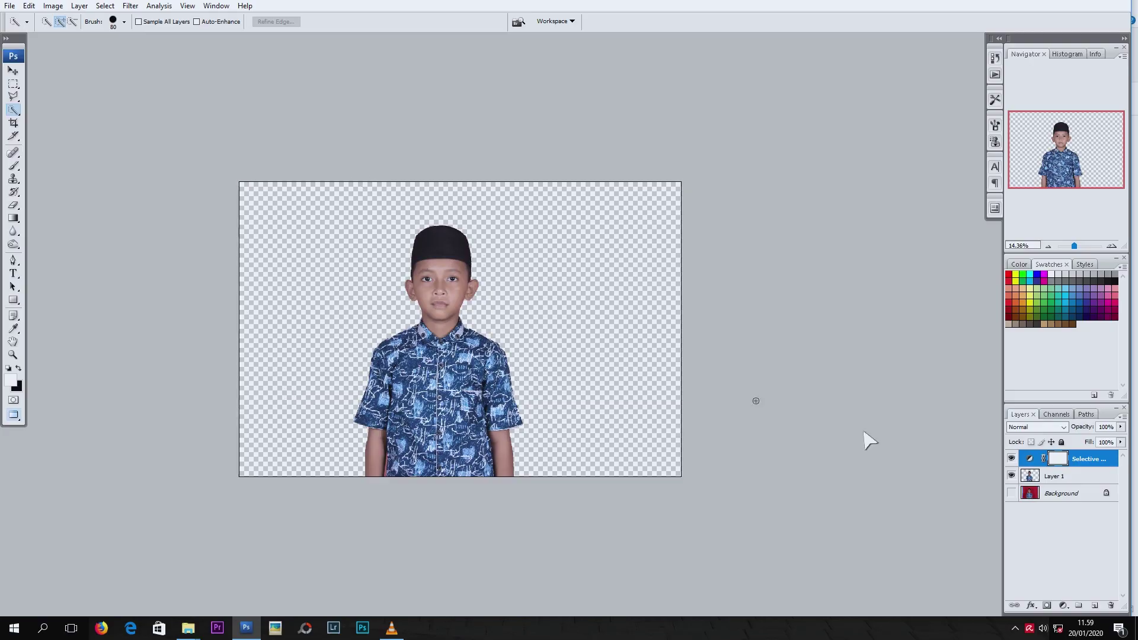
click(1011, 459)
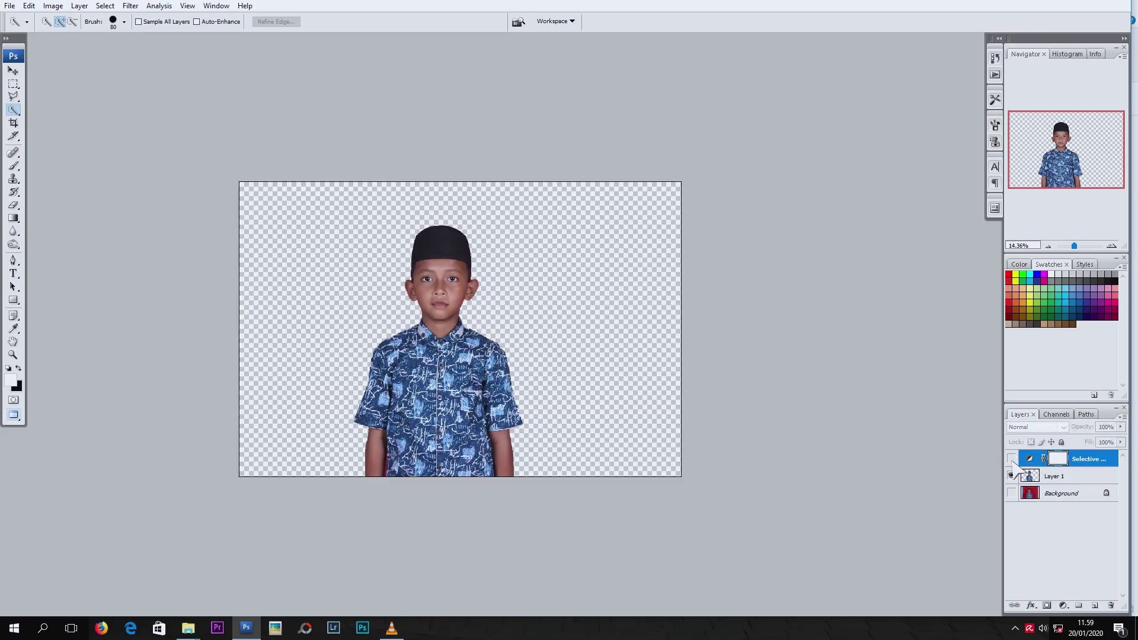
click(1011, 460)
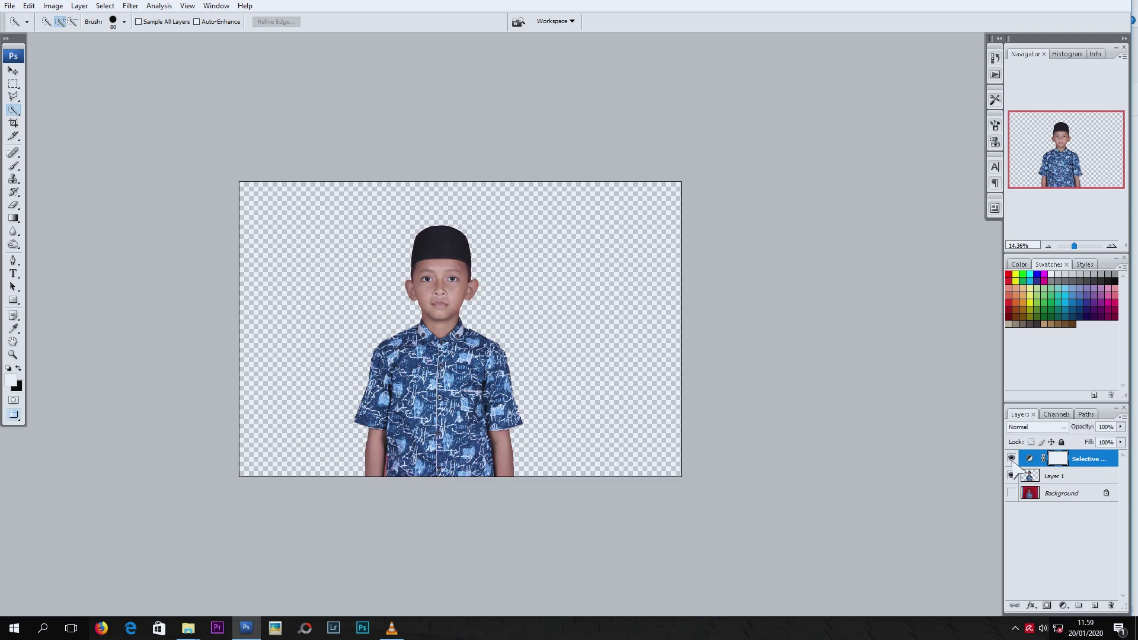
scroll(498, 275, up, 3)
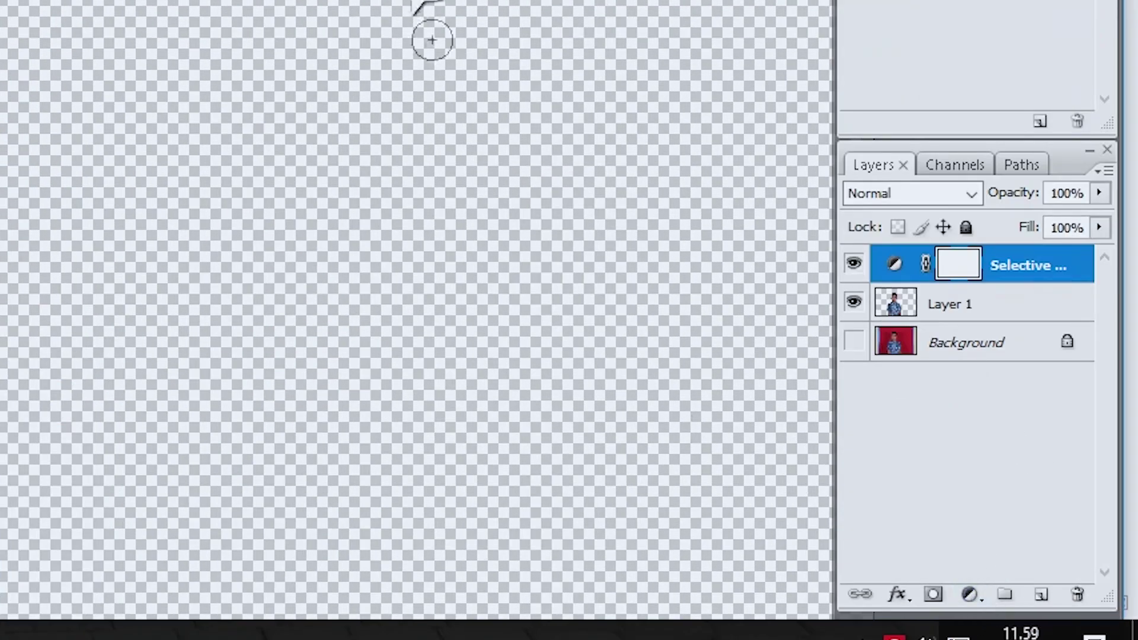
- Add an Exposure adjustment layer with Exposure +0,65 and Offset -0,0647
click(969, 595)
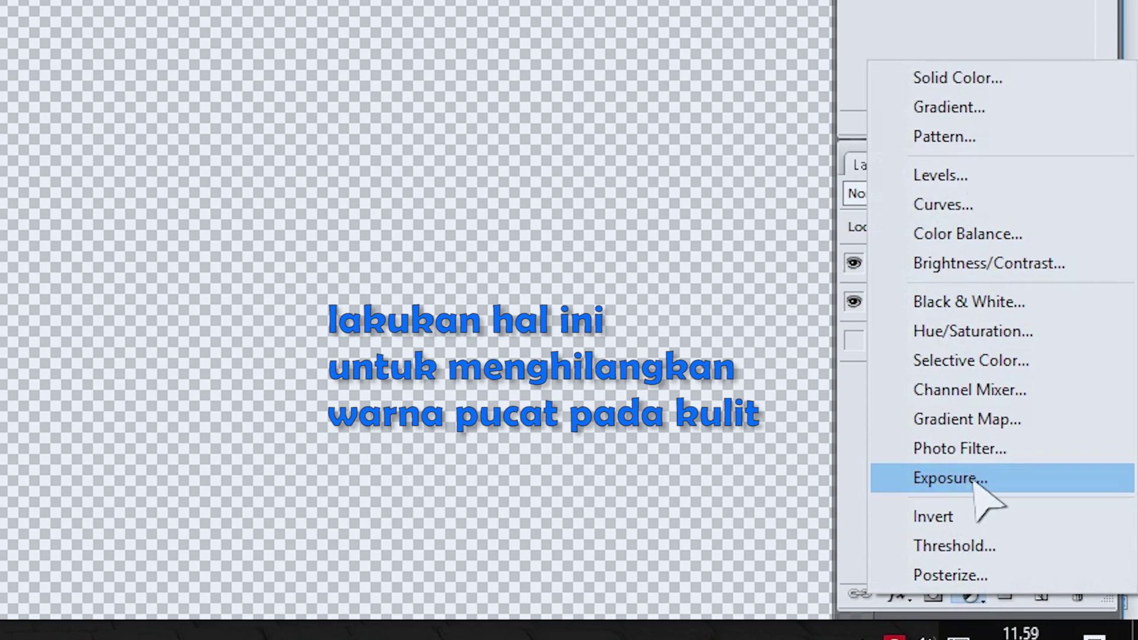
click(975, 479)
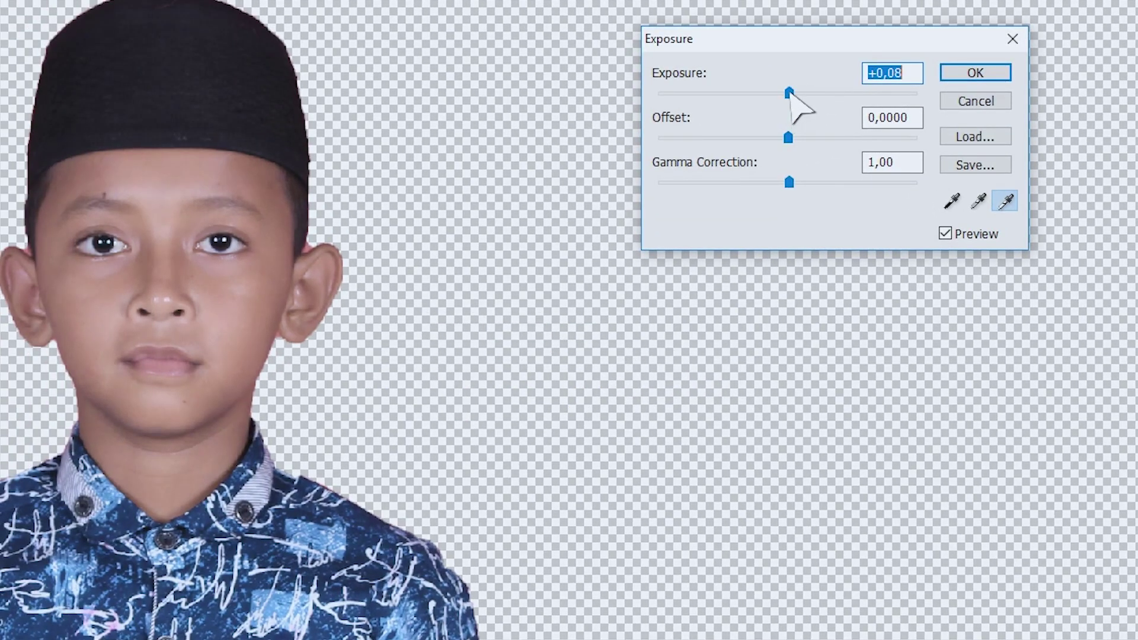
drag(792, 94, 796, 93)
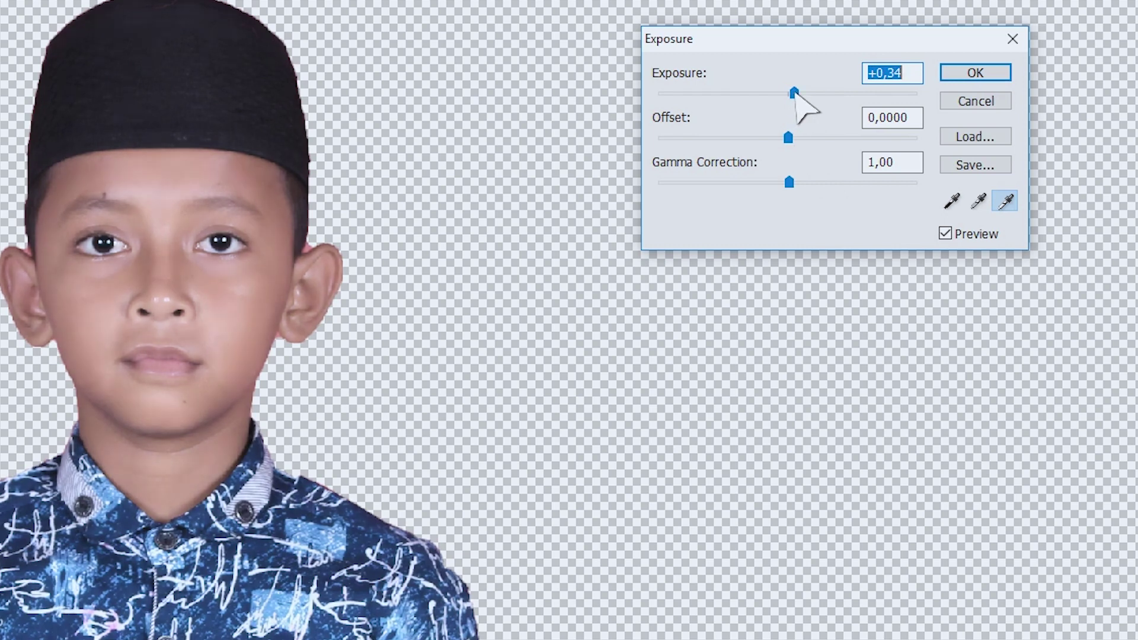
drag(796, 95, 800, 95)
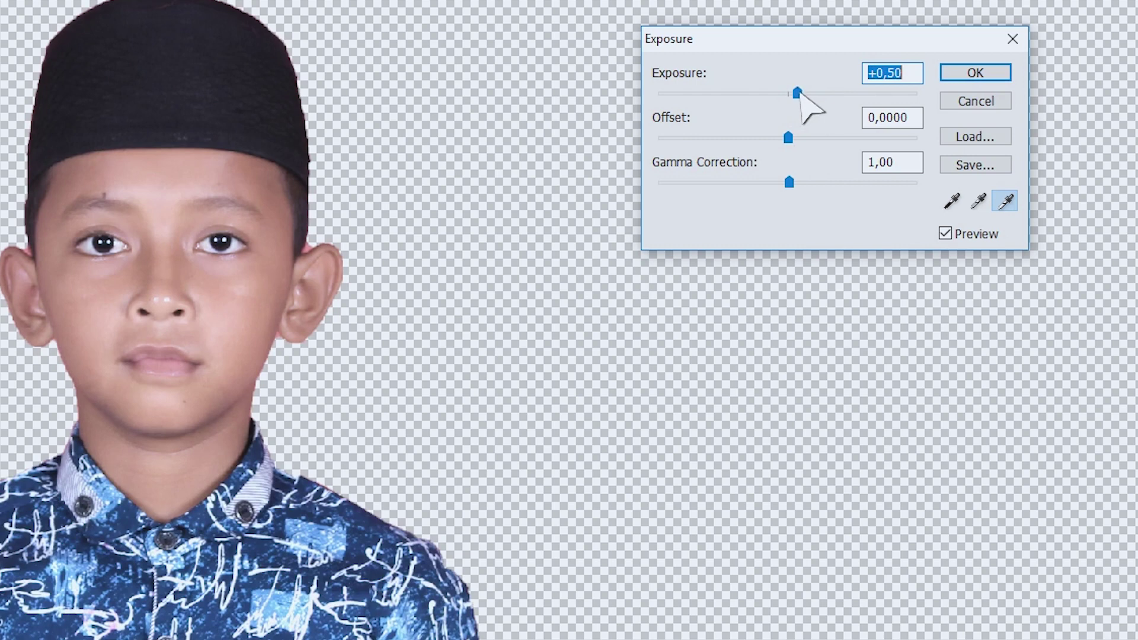
drag(788, 138, 780, 139)
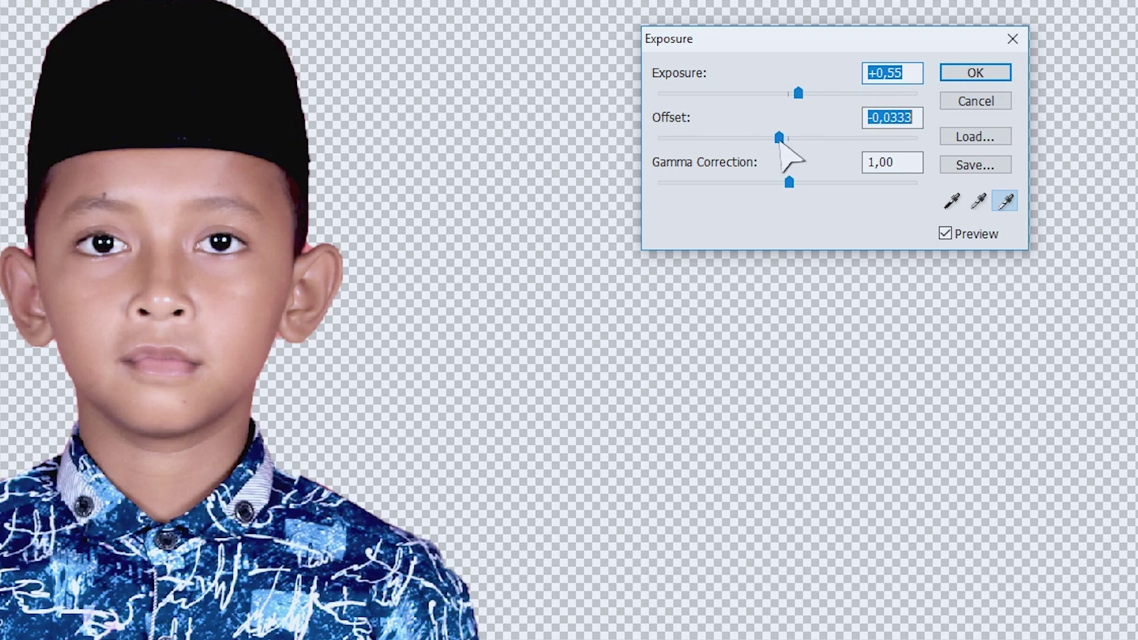
drag(803, 90, 805, 93)
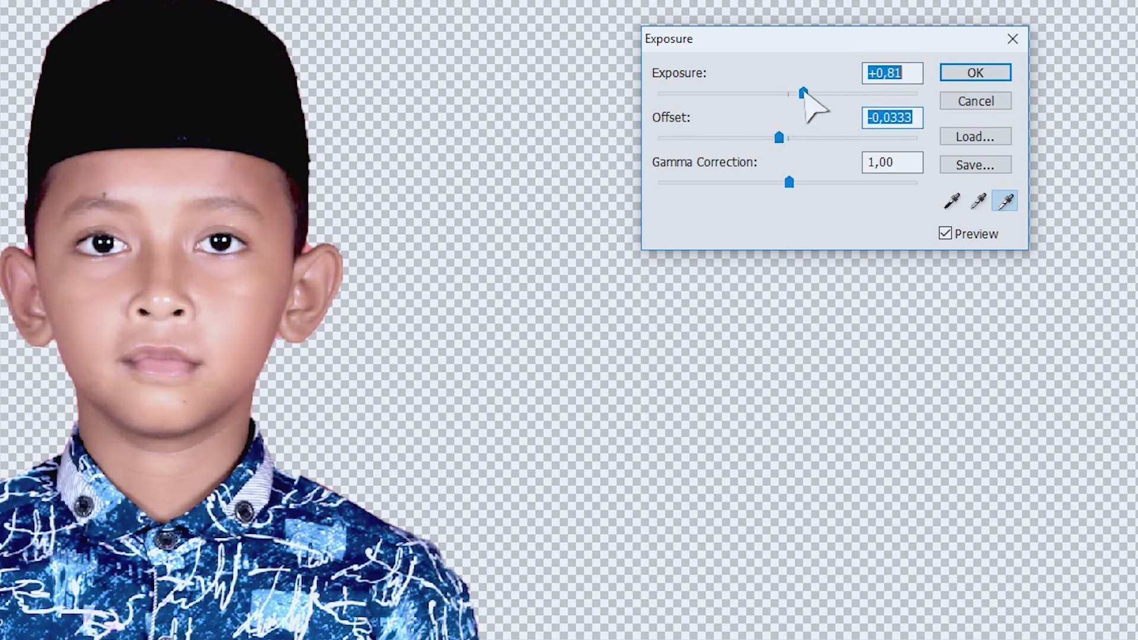
drag(804, 94, 802, 93)
click(801, 92)
drag(803, 93, 801, 93)
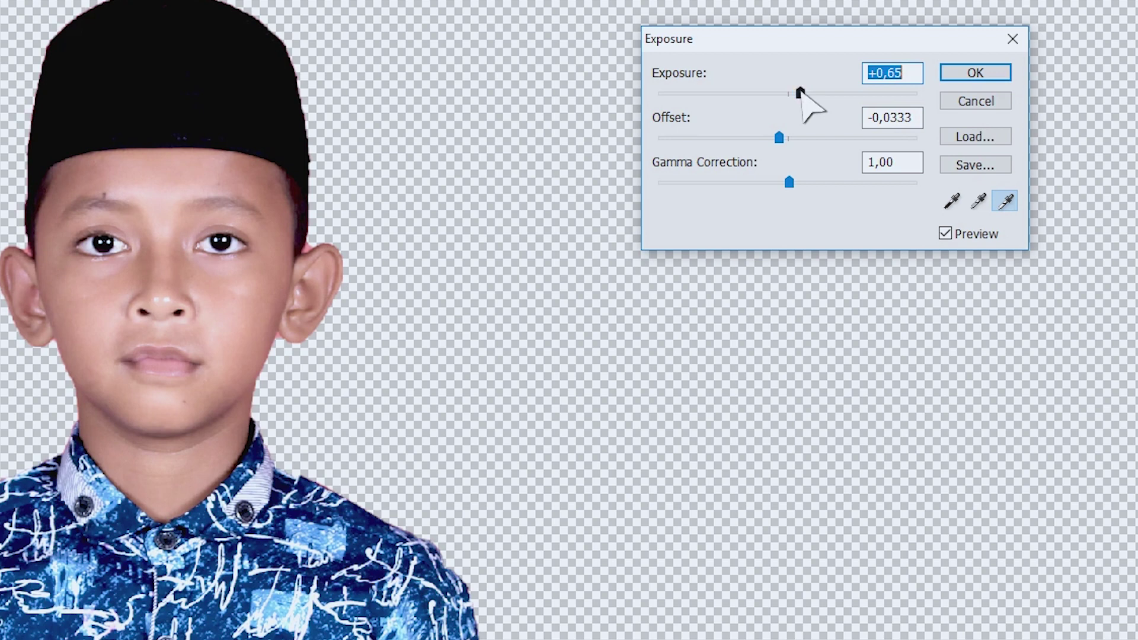
drag(779, 137, 778, 139)
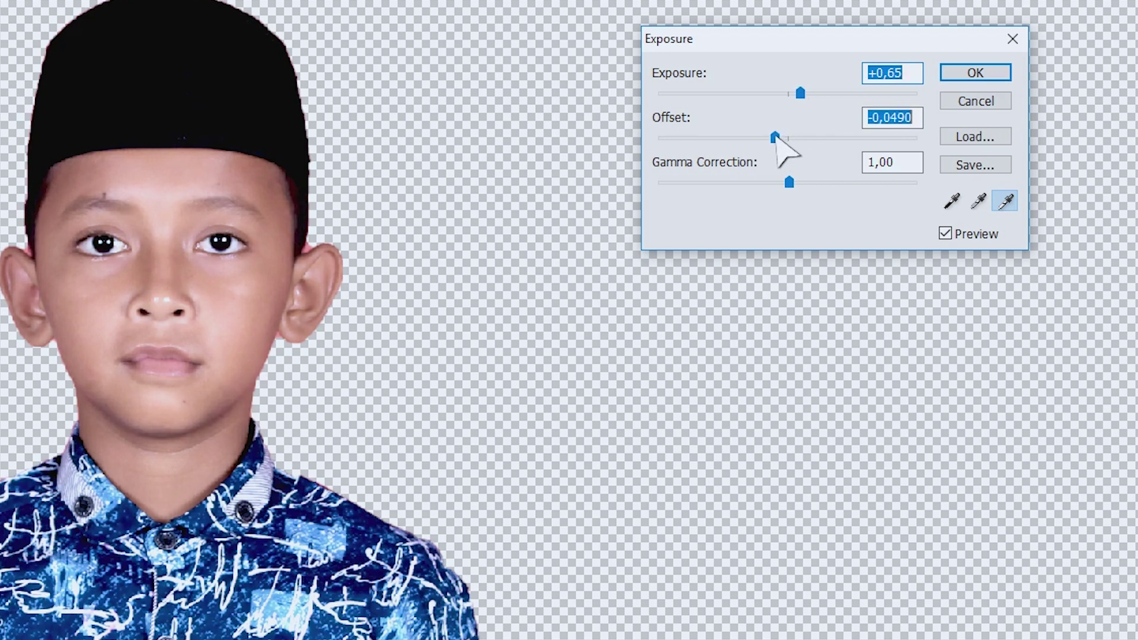
drag(776, 137, 771, 137)
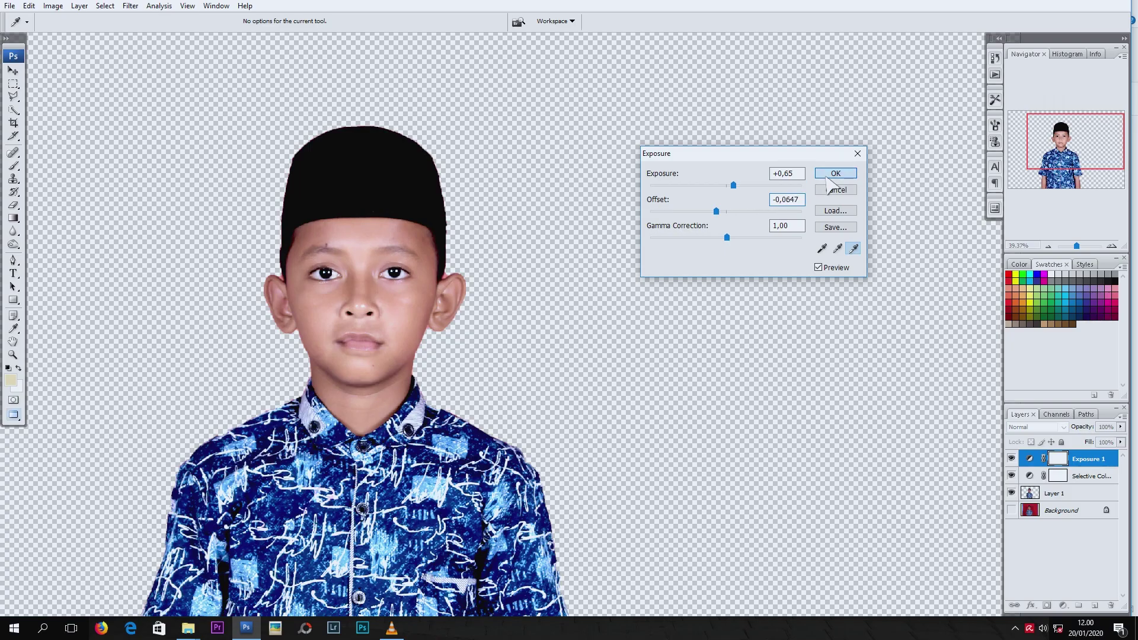
click(834, 173)
- Add a Curves layer raising the midtone point from input 122 to output 134
key(w)
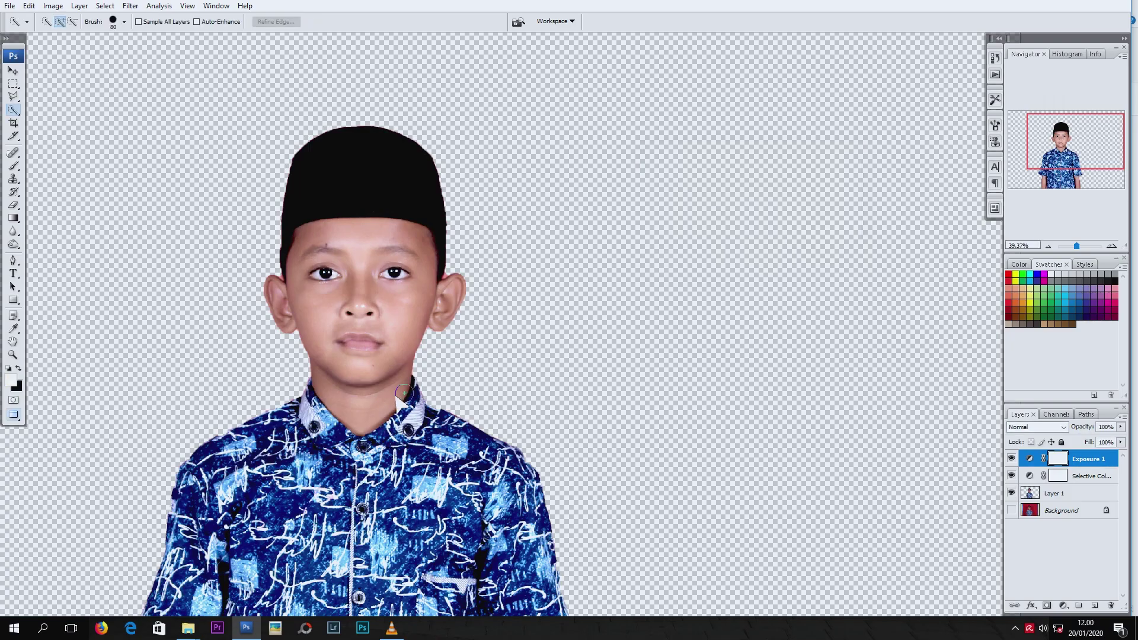
key(ctrl+minus)
key(ctrl+minus)
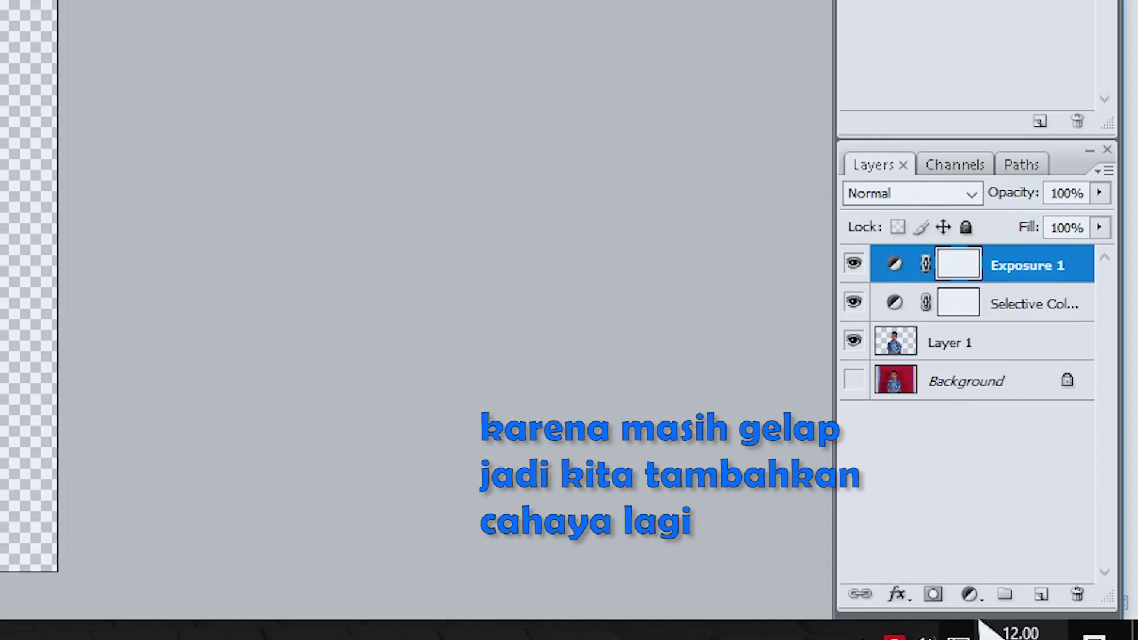
click(1063, 605)
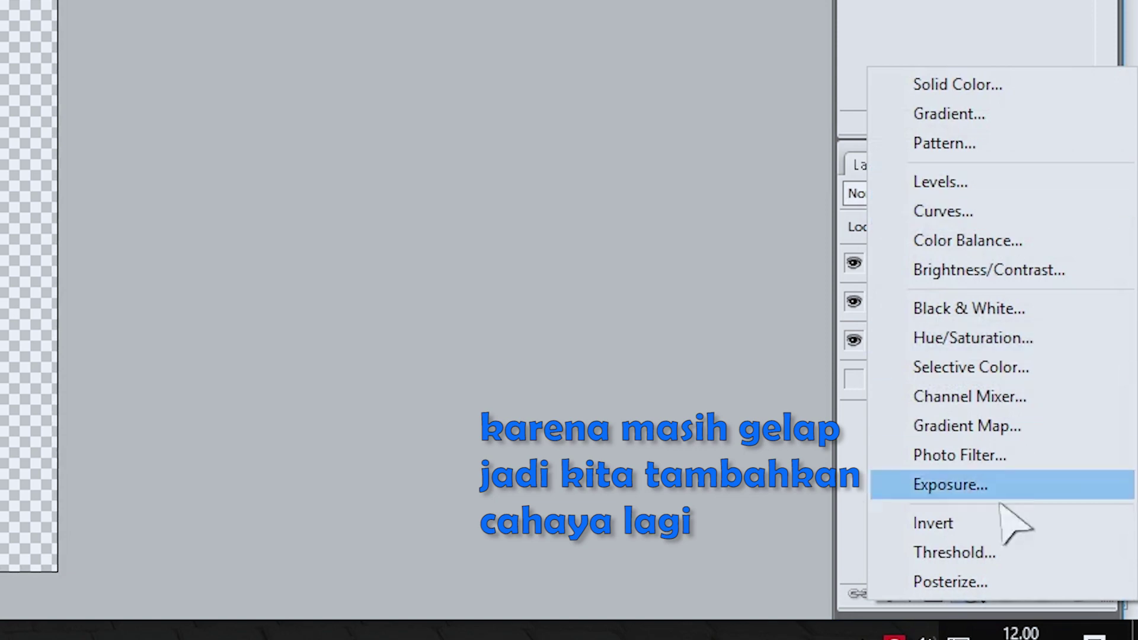
click(956, 215)
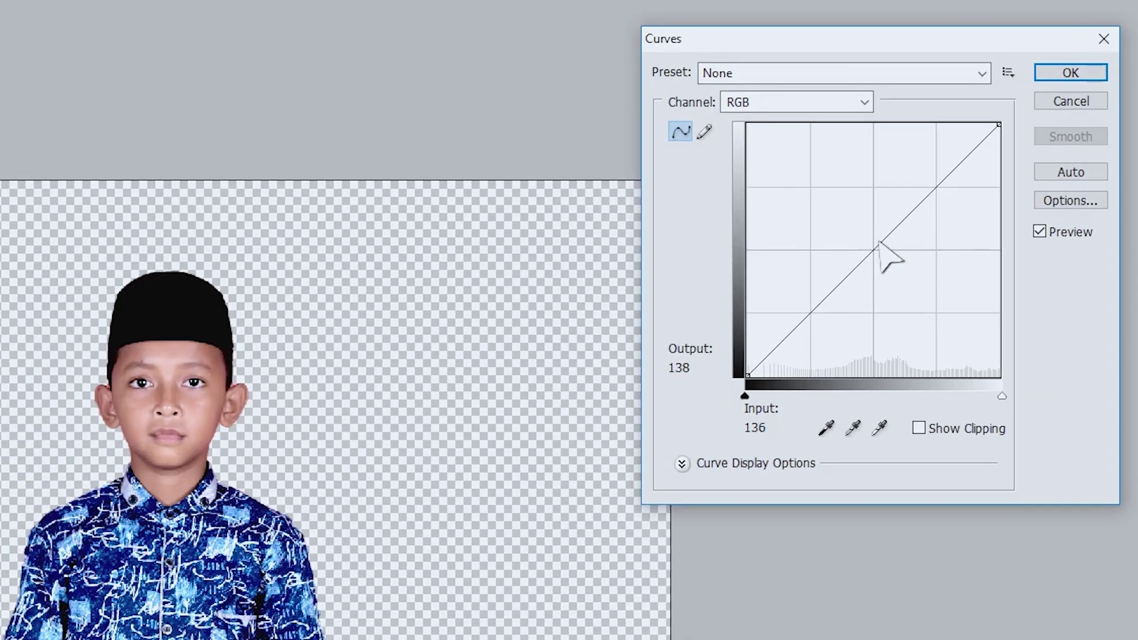
click(869, 246)
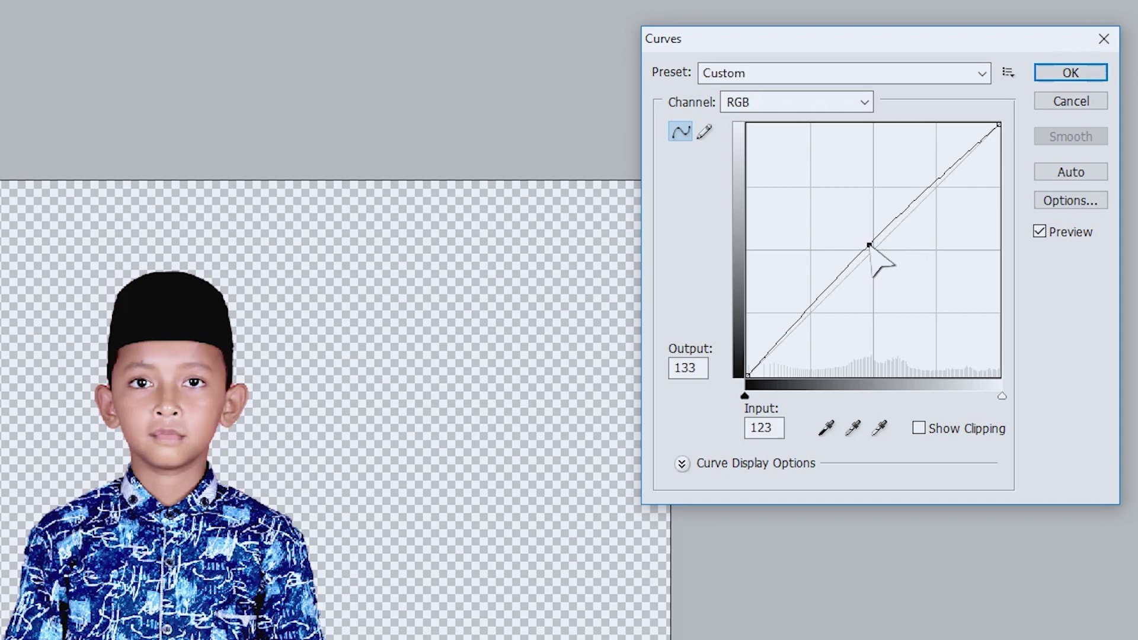
drag(869, 245, 868, 243)
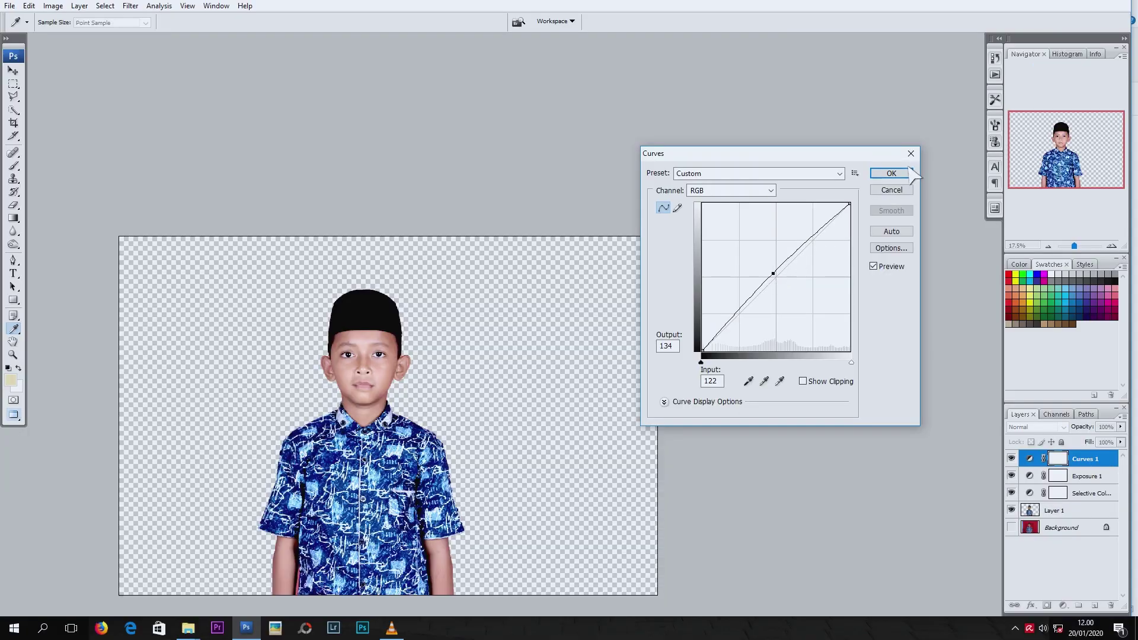
click(891, 173)
key(w)
scroll(415, 332, down, 1)
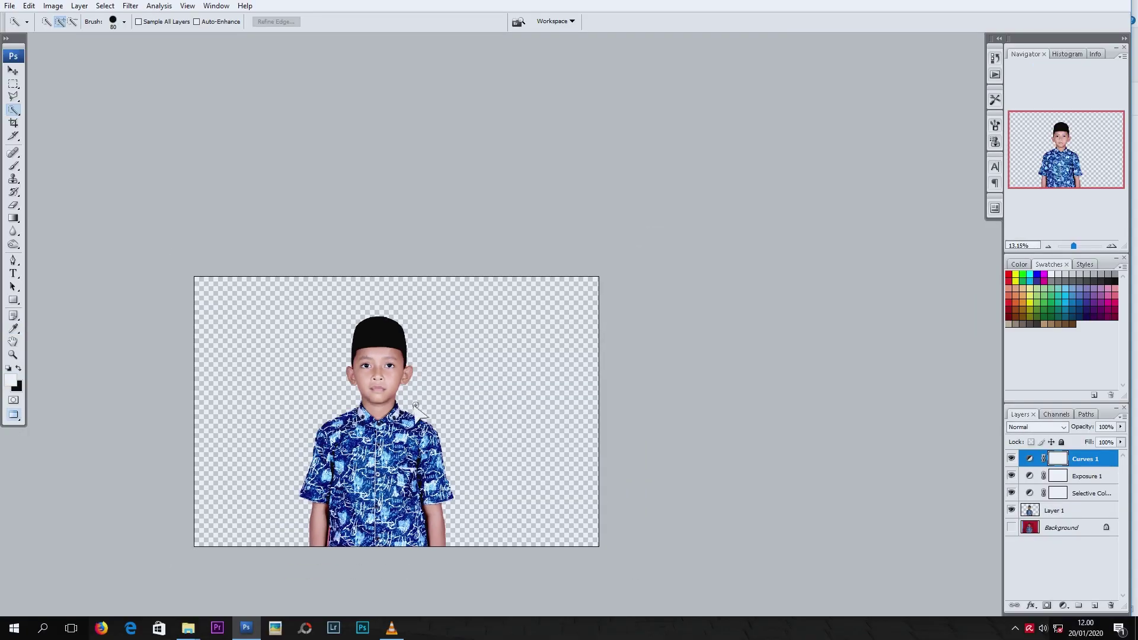
scroll(367, 336, up, 2)
scroll(409, 492, down, 1)
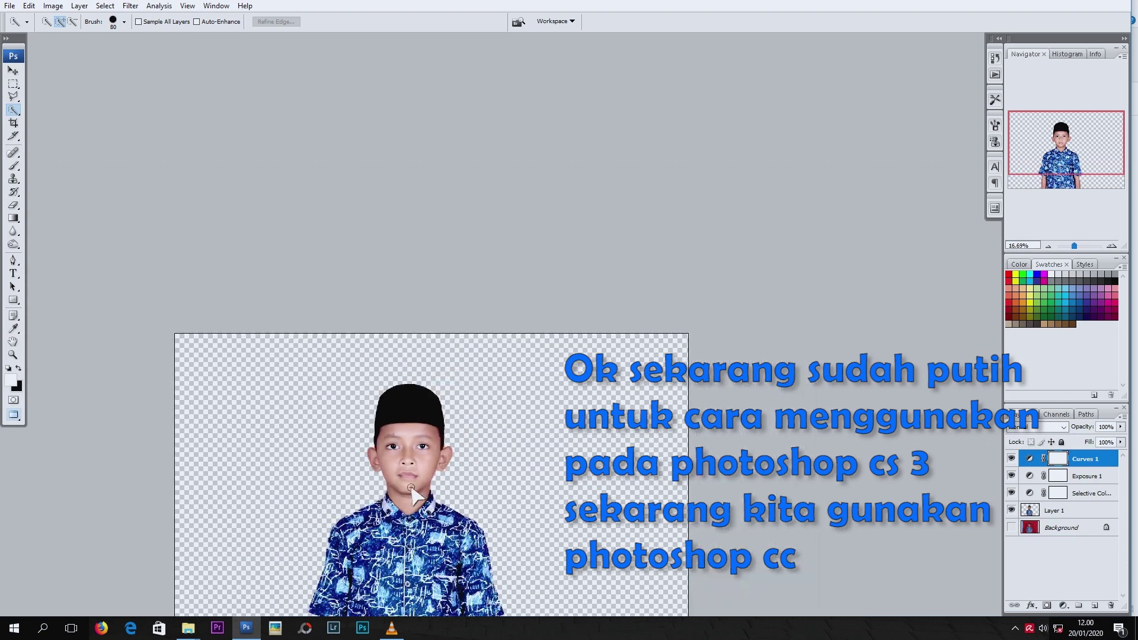
scroll(418, 492, down, 1)
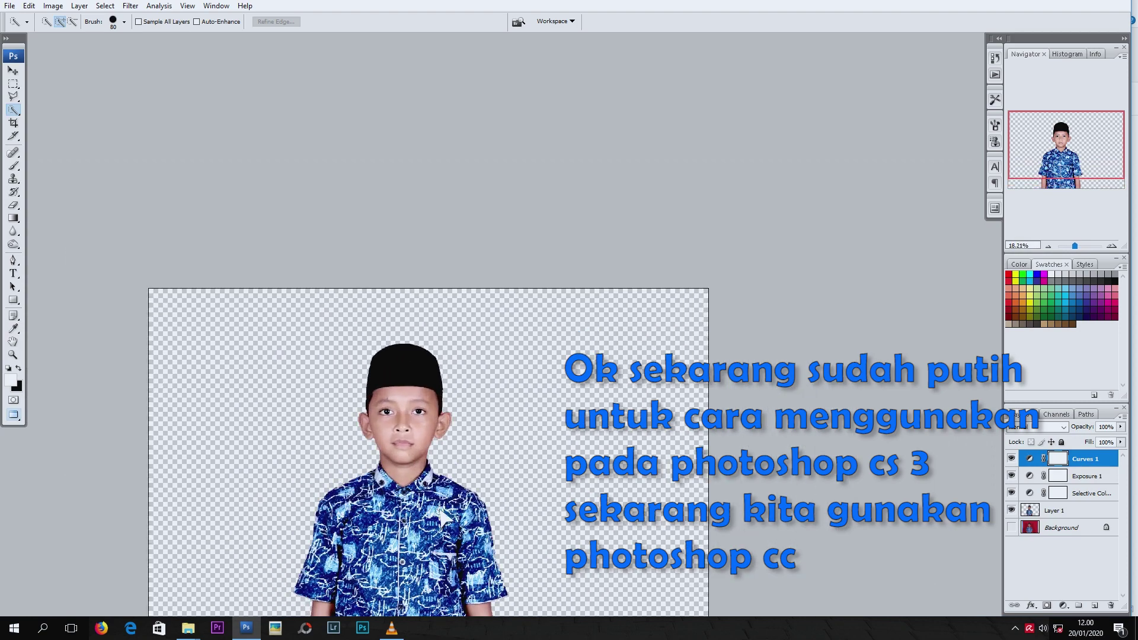
scroll(404, 312, up, 2)
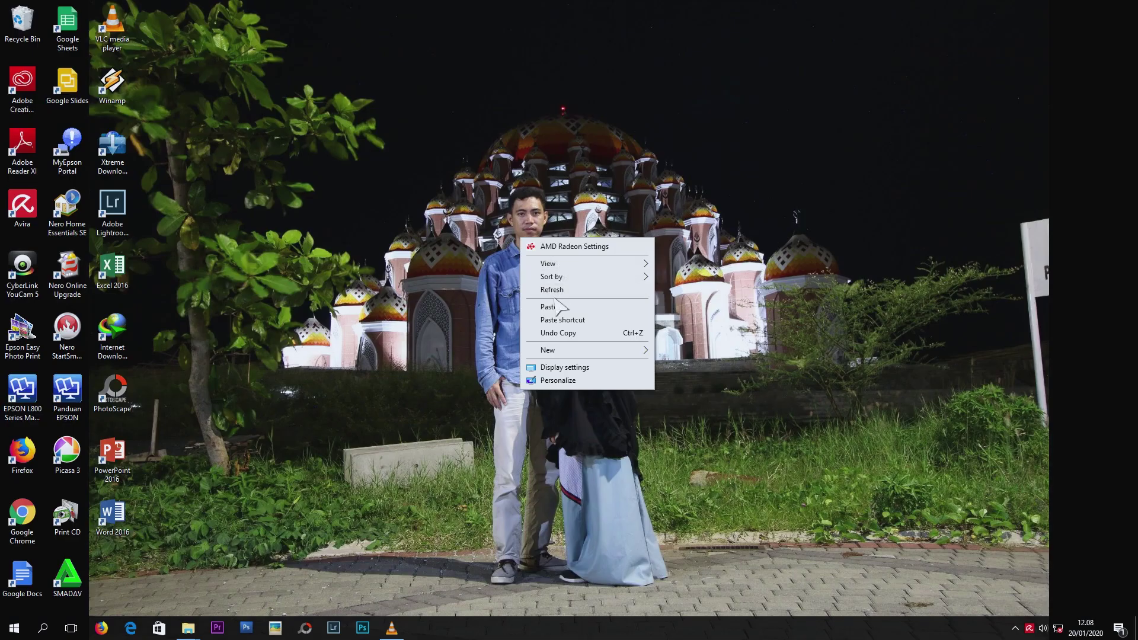
- Refresh the Windows desktop from its right-click menu
click(544, 291)
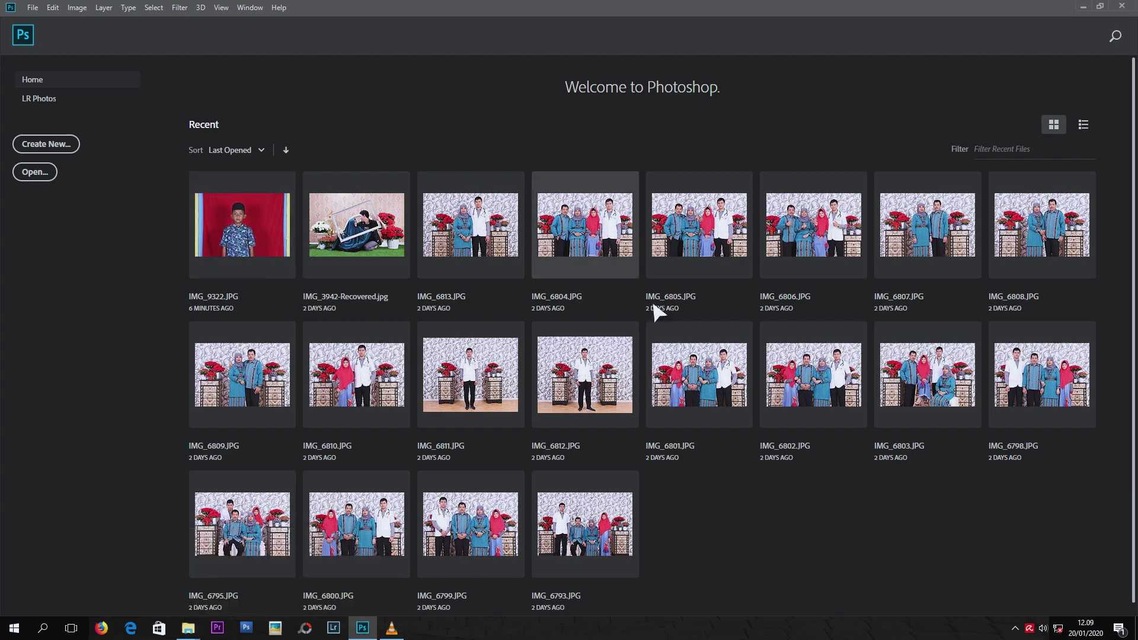
- Open IMG_9322.JPG from Photoshop CC's recent files
click(291, 229)
scroll(478, 271, down, 3)
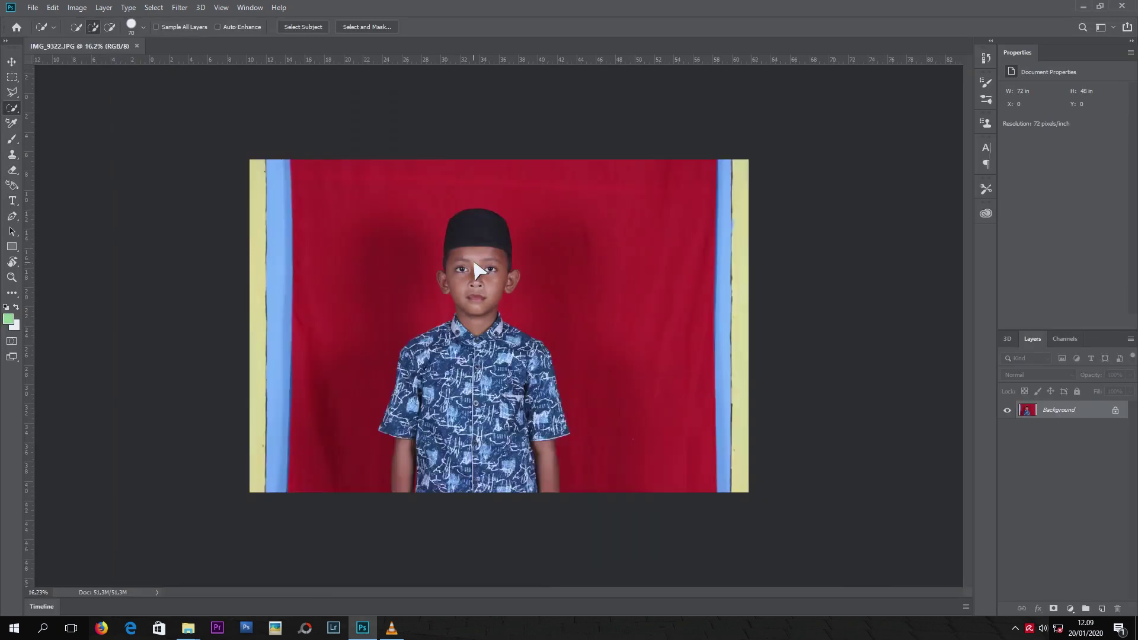
scroll(474, 268, up, 5)
scroll(474, 268, down, 3)
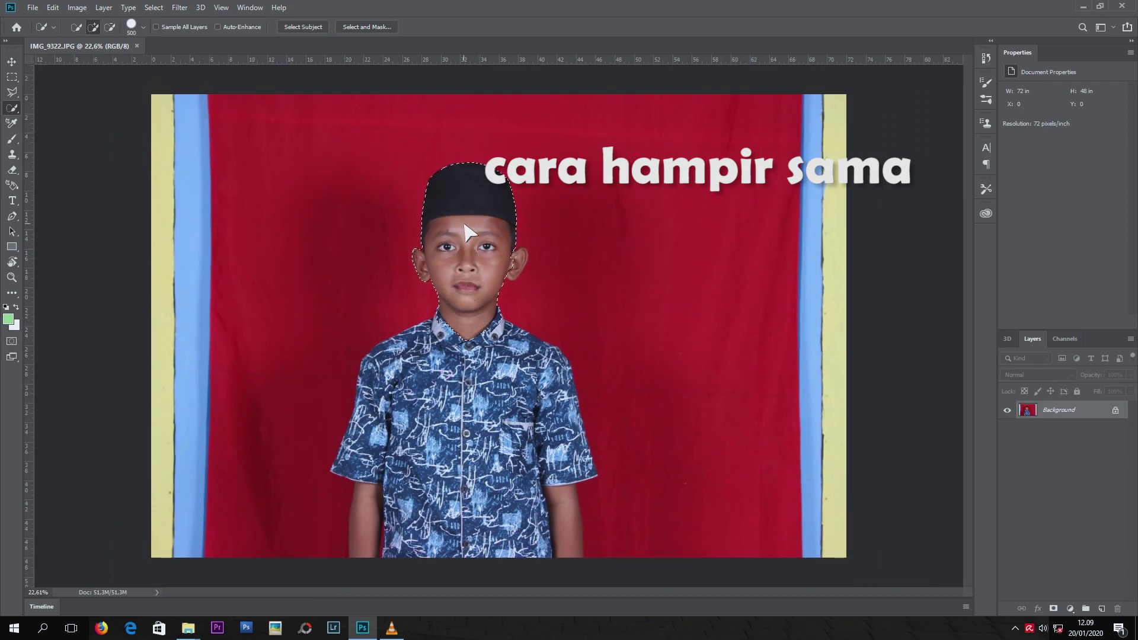
- Quick-select the boy with brush sizes down to 125, copy him to Layer 1, and hide Background
key(bracketleft)
mouse_move(464, 444)
mouse_down()
mouse_move(468, 501)
mouse_move(557, 450)
mouse_move(396, 385)
mouse_move(432, 356)
mouse_move(391, 456)
mouse_move(393, 508)
mouse_move(414, 546)
mouse_move(464, 451)
mouse_move(560, 461)
mouse_up()
key(bracketleft)
key(bracketleft)
key(bracketleft)
scroll(577, 475, up, 5)
key(bracketleft)
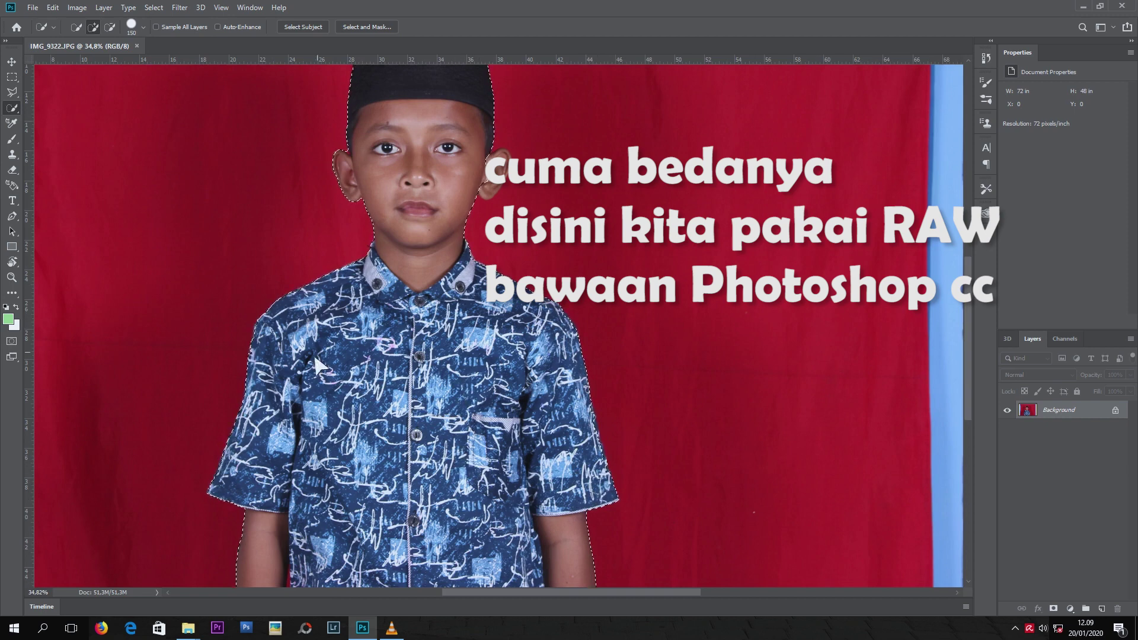
key(bracketleft)
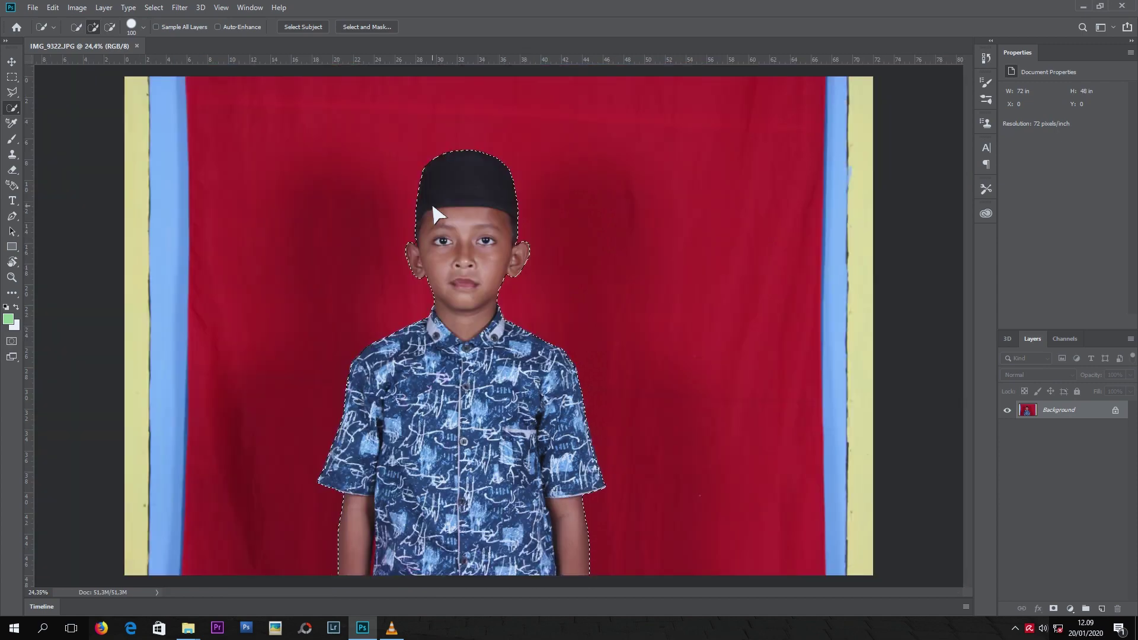
key(ctrl+0)
key(ctrl+j)
click(1007, 428)
- Add a Solid Color fill layer set to pure red (255, 0, 0)
click(1058, 428)
right_click(1060, 429)
key(alt+BackSpace)
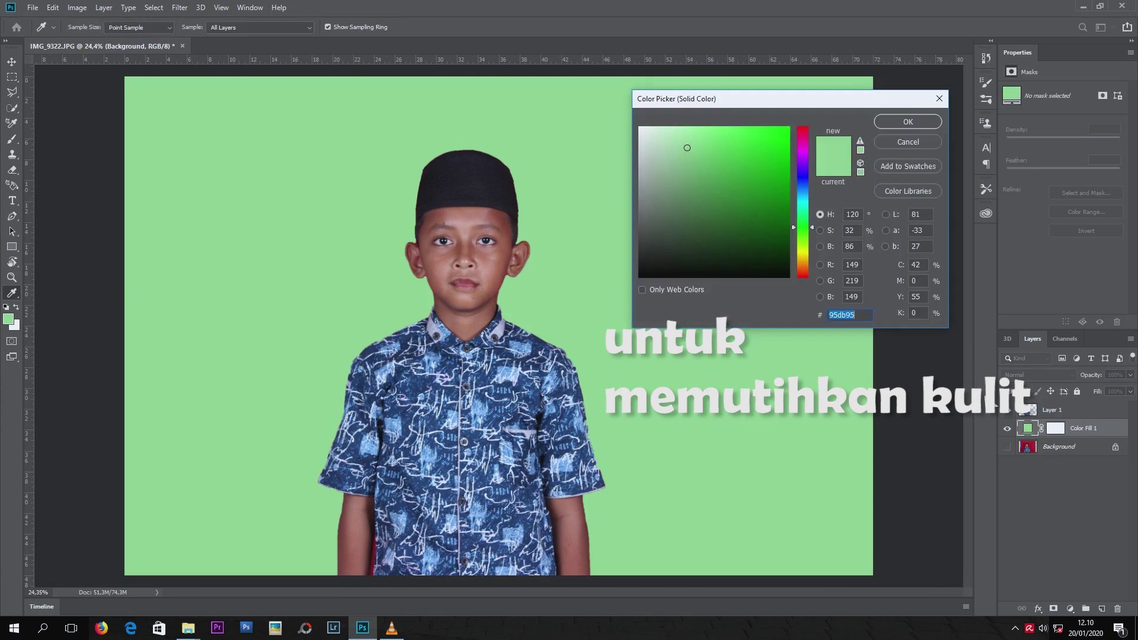
click(802, 127)
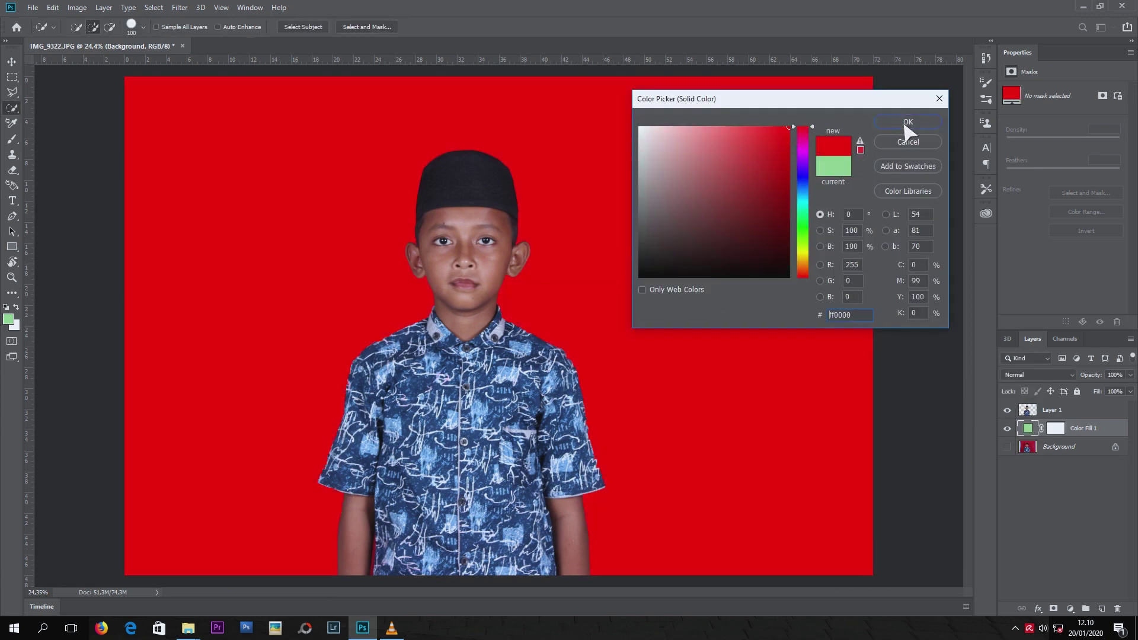
click(908, 121)
- Select the boy's Layer 1 and open the Camera Raw Filter
click(1064, 410)
click(180, 7)
key(Escape)
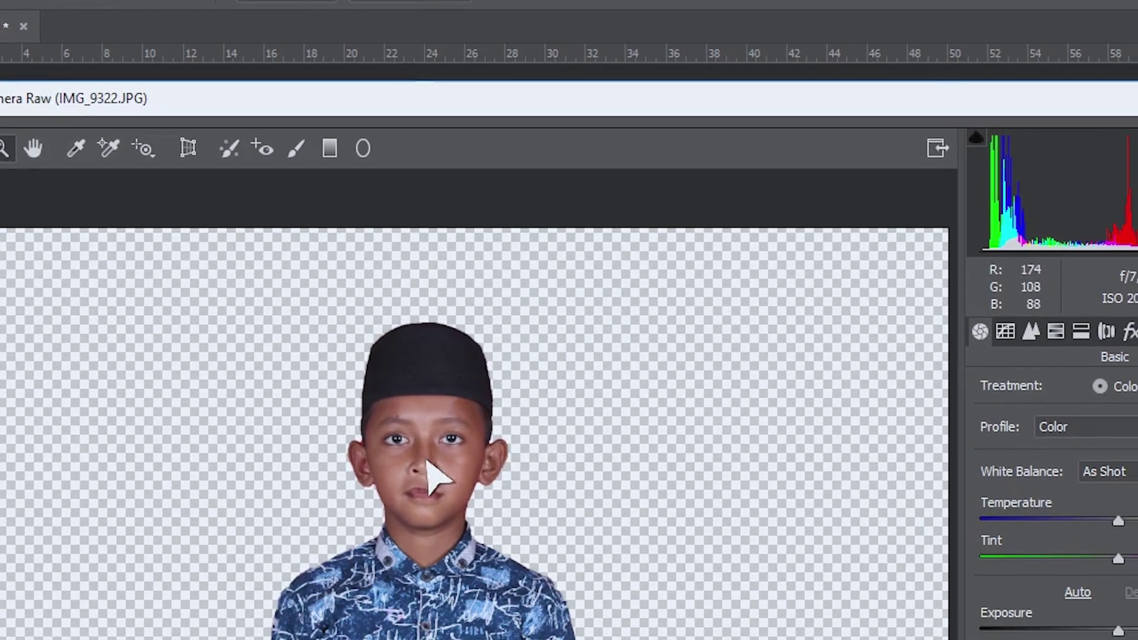
- In Camera Raw HSL, raise Luminance to Reds +92 and Oranges +100
click(932, 235)
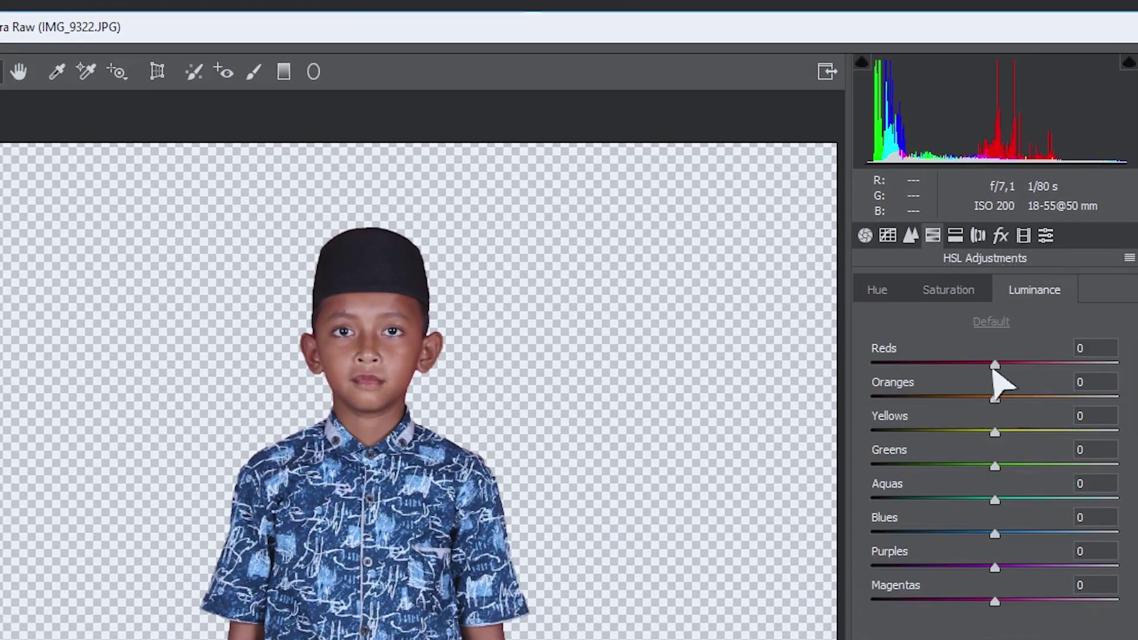
drag(994, 365, 1067, 373)
click(1004, 399)
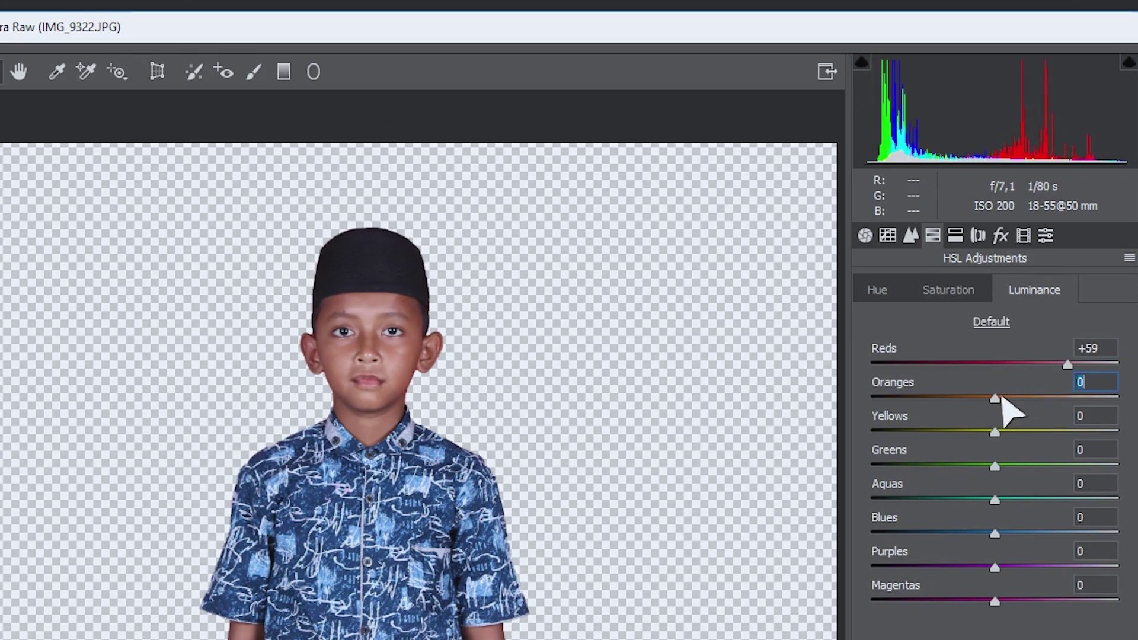
drag(995, 401, 1123, 403)
drag(1069, 365, 1114, 377)
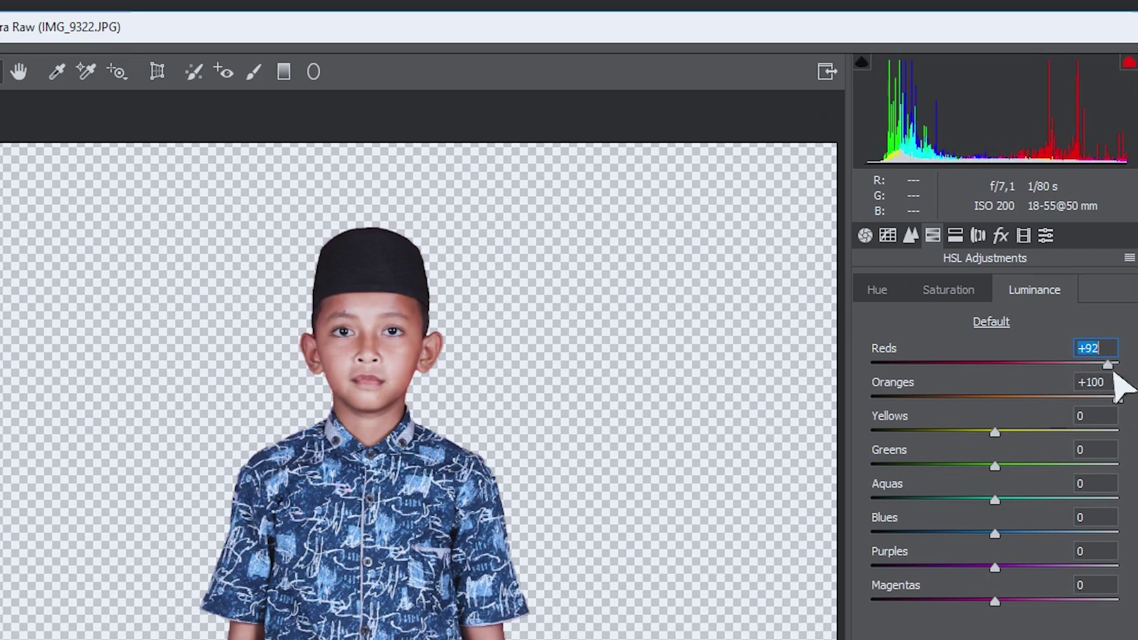
- Lower Oranges saturation to -28, with a slight nudge to Reds saturation
click(946, 290)
drag(996, 398, 960, 399)
click(996, 366)
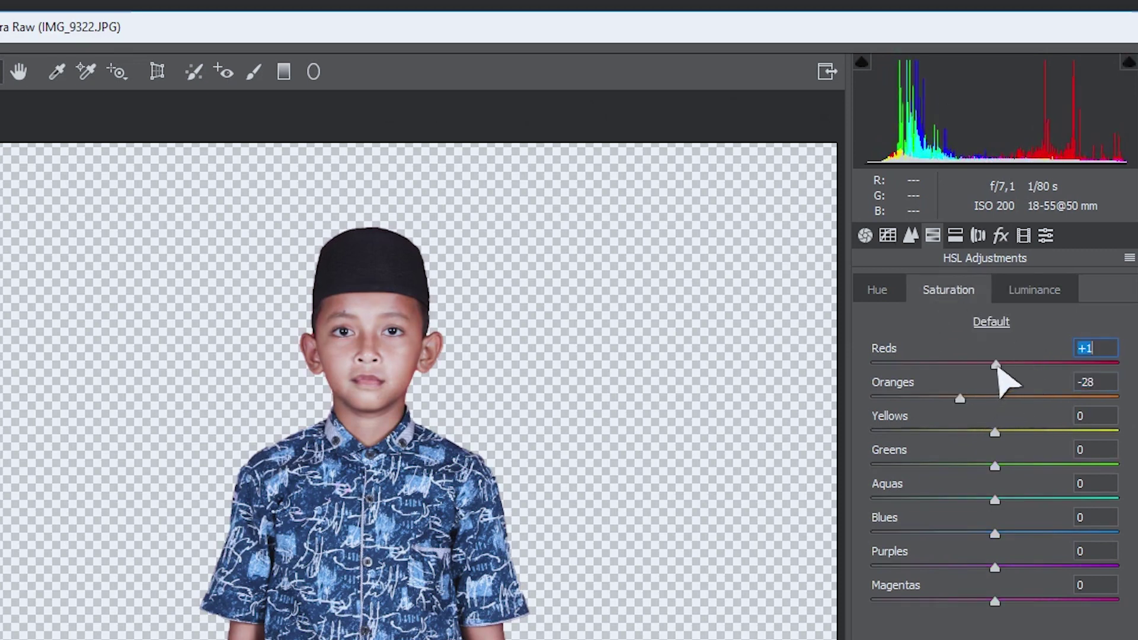
drag(998, 366, 1014, 373)
- Lift the point curve midpoint from 127 to 140 and apply the Camera Raw edits
click(910, 235)
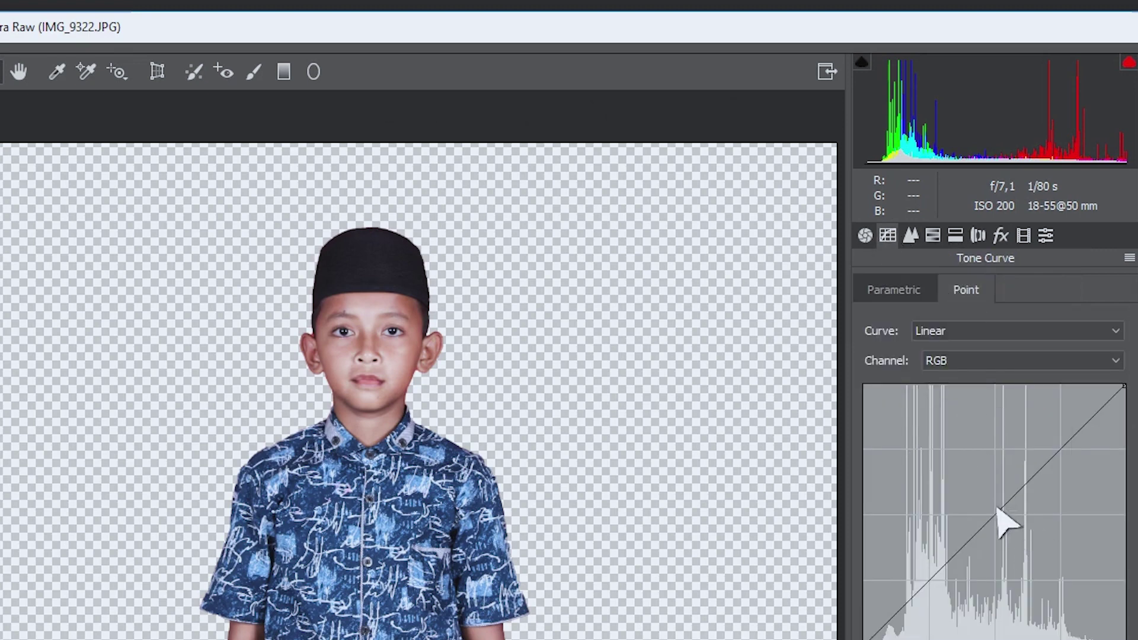
drag(994, 512, 991, 505)
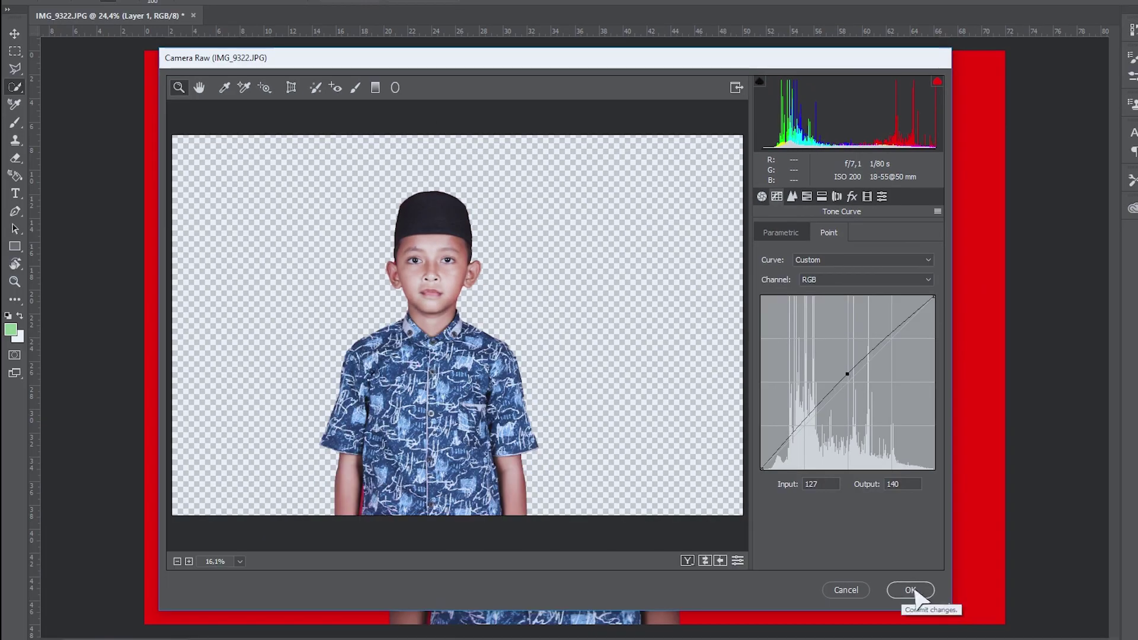
click(914, 590)
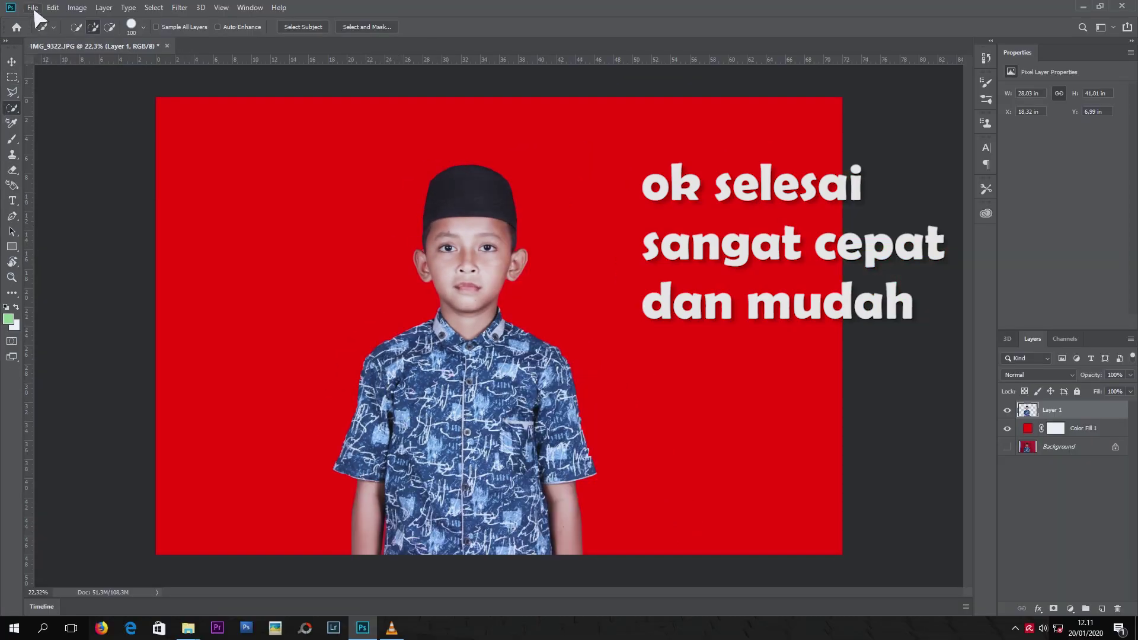
- Save the portrait in the Cetak folder as JPEG 'IMG_9322 copy 2' at quality 10 Maximum
click(32, 7)
click(62, 139)
click(178, 235)
click(119, 327)
click(154, 221)
text(copy 2)
click(304, 341)
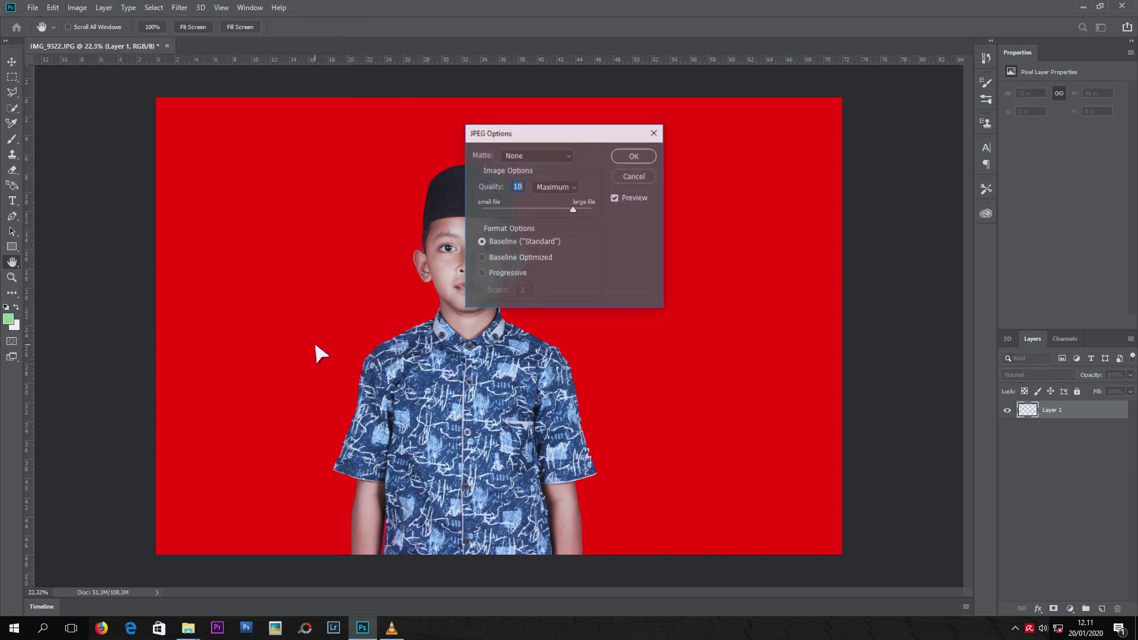
click(638, 158)
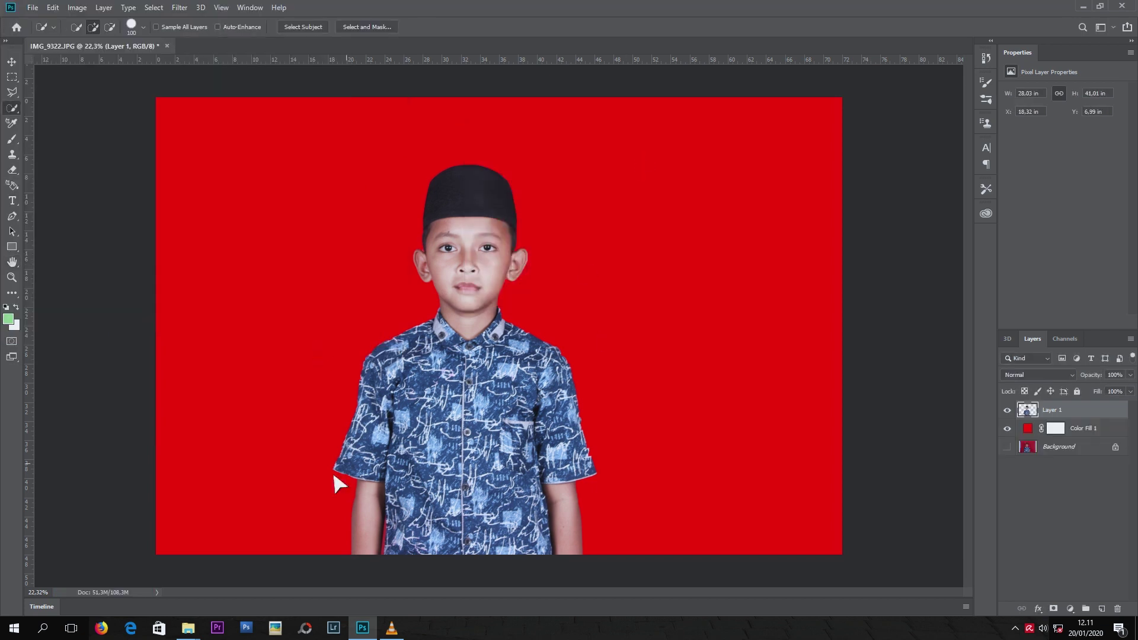